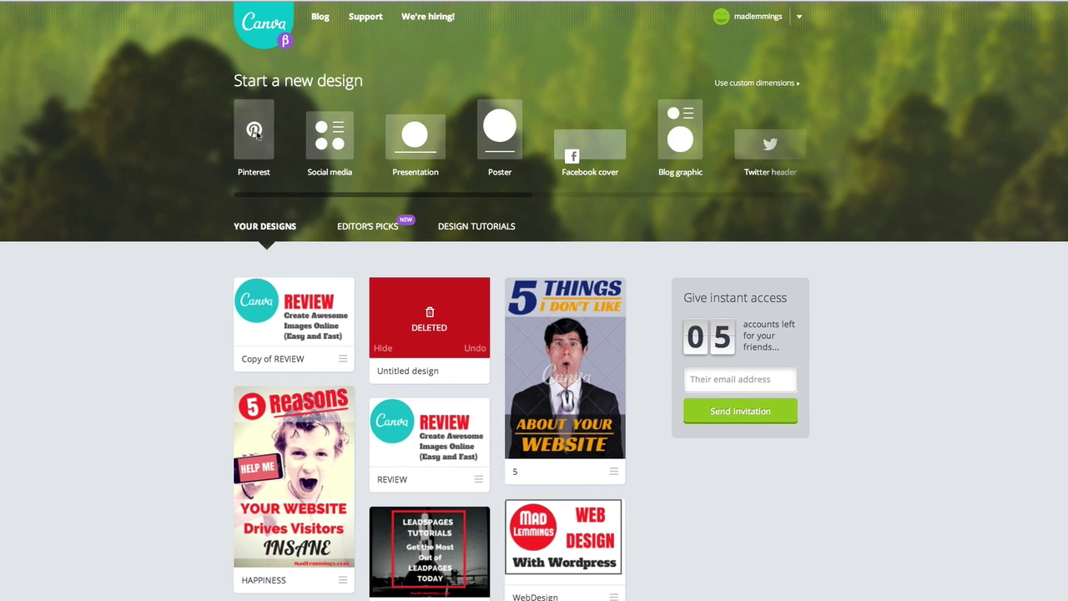
Start a new Pinterest design and apply the "5 Ways to Create a Social Media Call to Action" layout
left_click(272, 133)
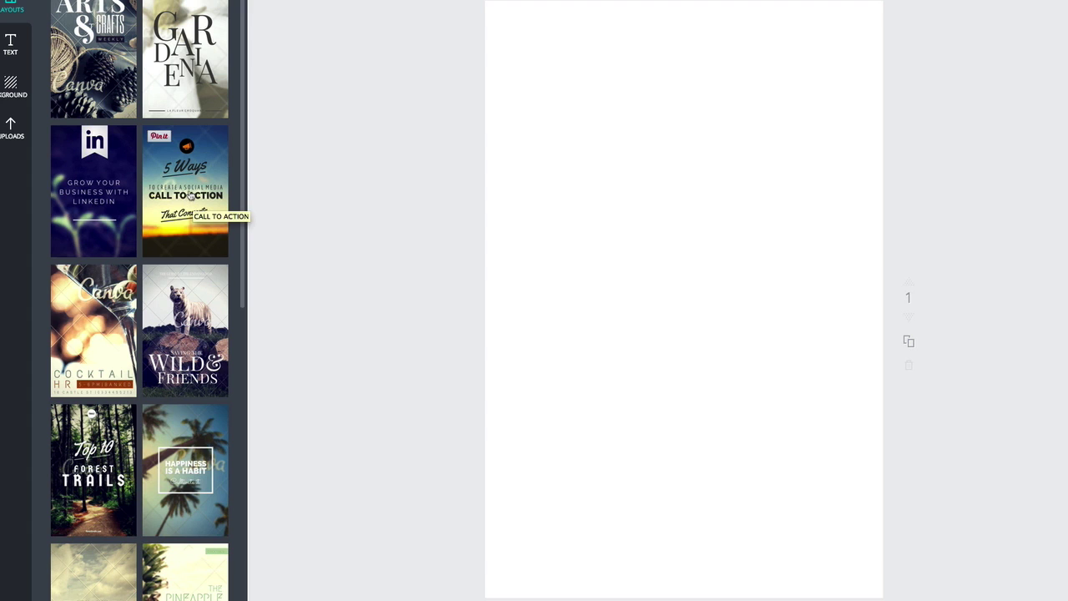
left_click(190, 195)
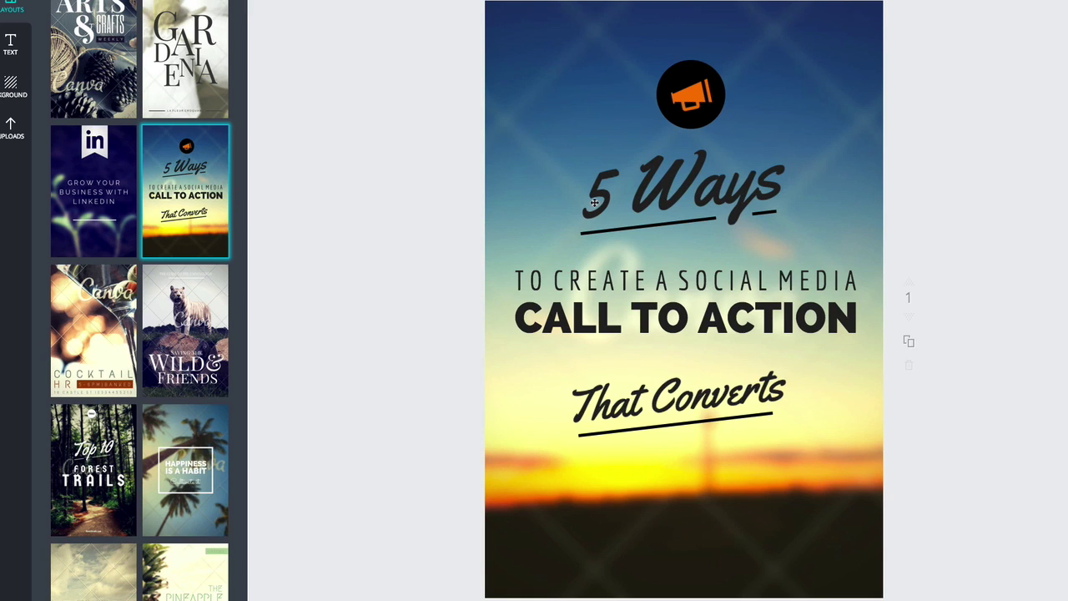
Try the Euphoria Script and Creepster fonts on the "5 Ways" heading
left_click(652, 196)
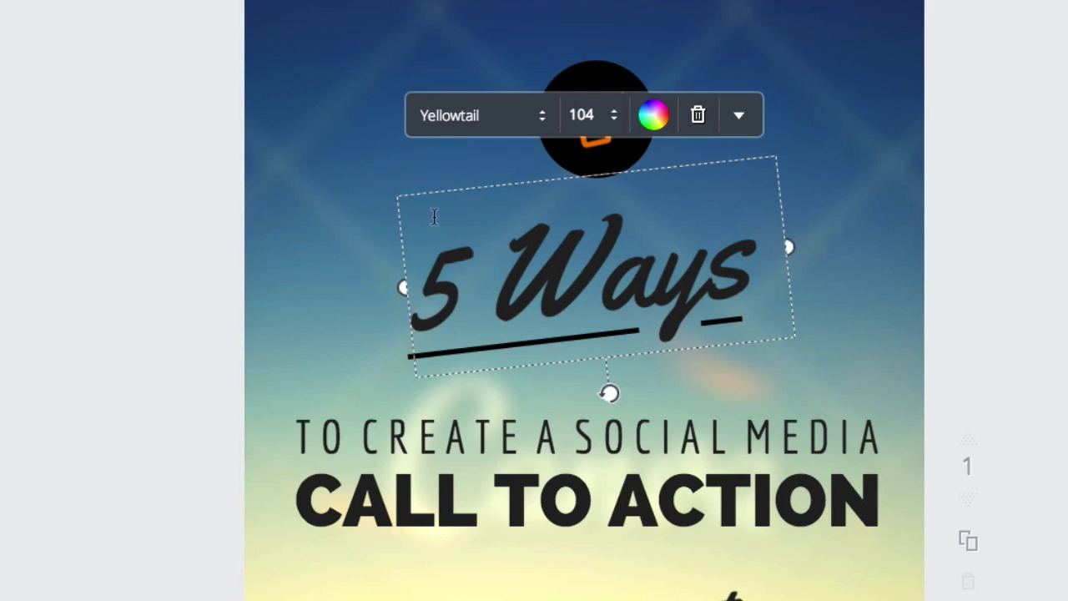
left_click(296, 224)
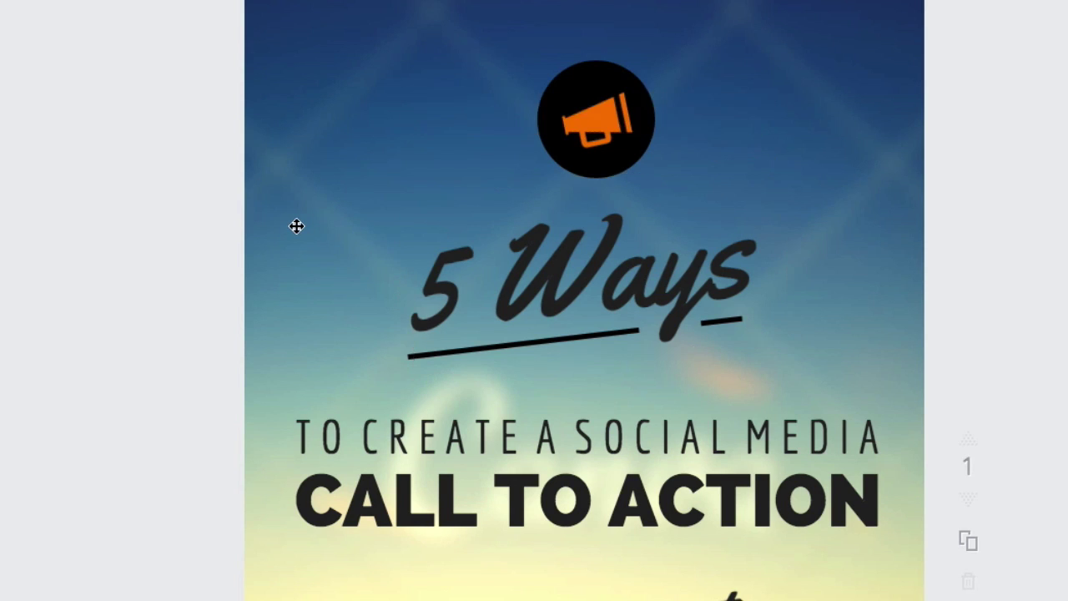
left_click(461, 221)
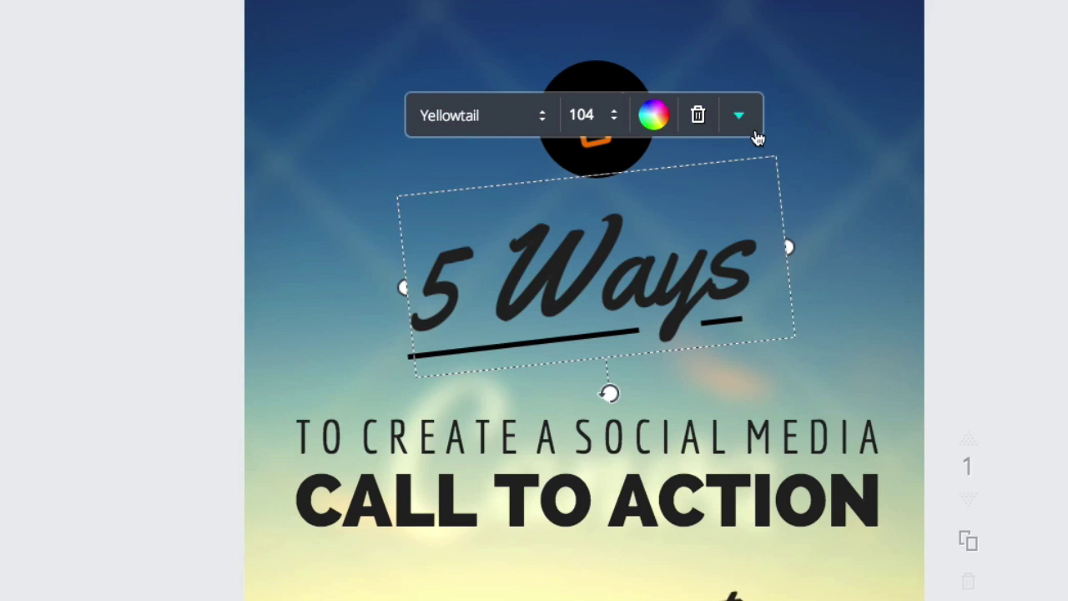
left_click(461, 122)
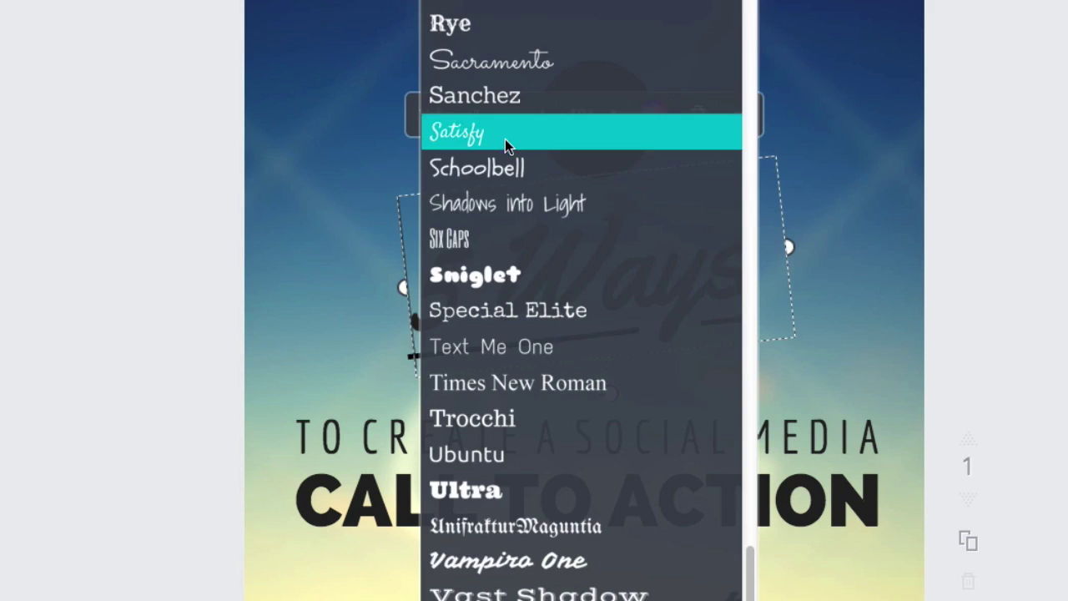
scroll(535, 338, "down", 1)
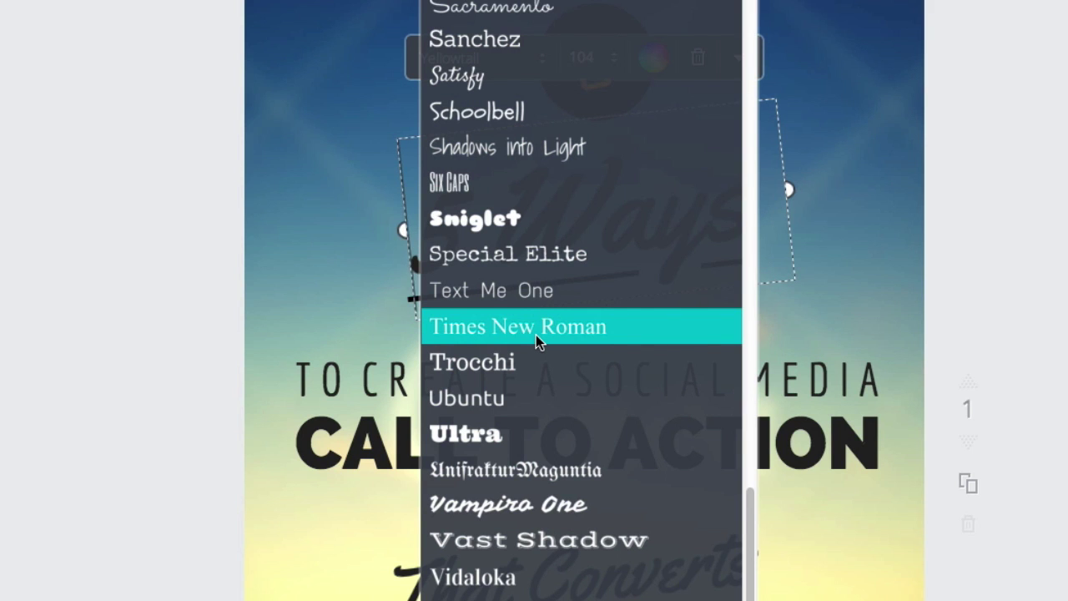
scroll(536, 341, "up", 3)
scroll(537, 341, "up", 7)
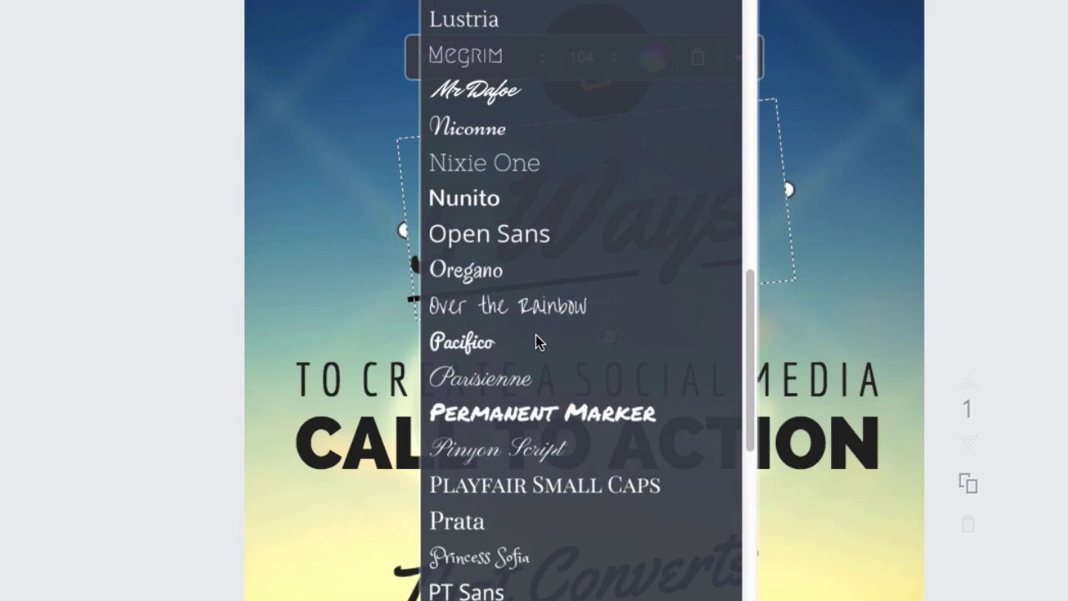
scroll(536, 341, "up", 6)
scroll(536, 340, "up", 3)
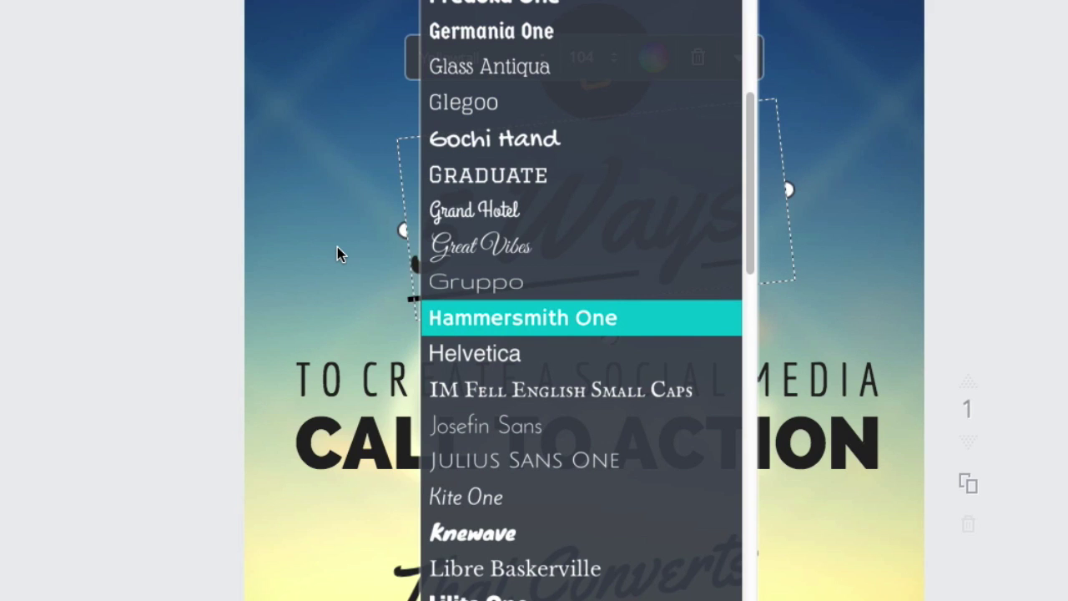
scroll(480, 4, "up", 1)
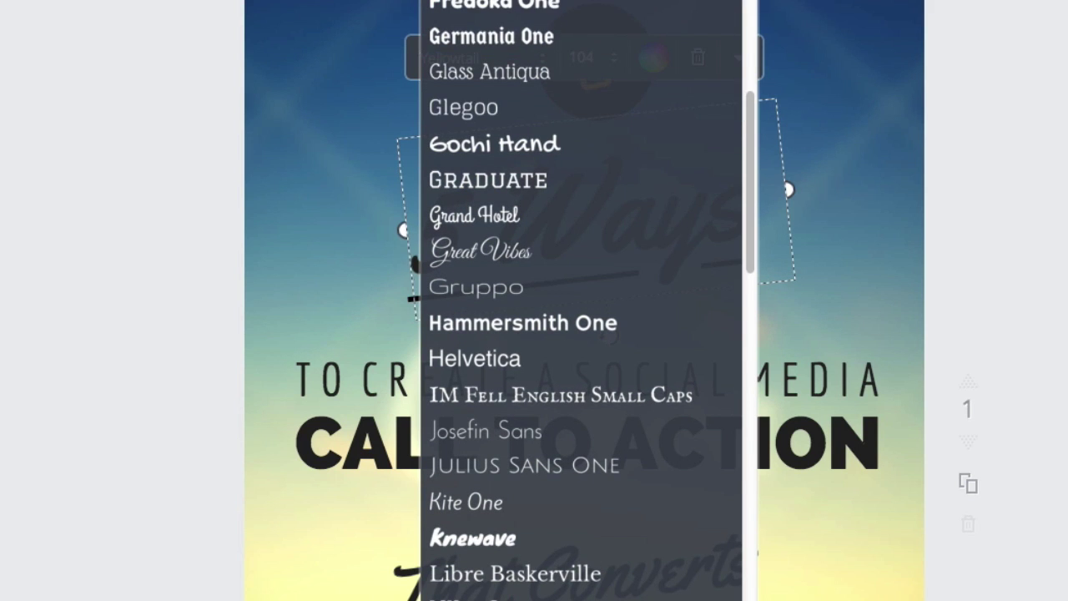
scroll(584, 300, "up", 1)
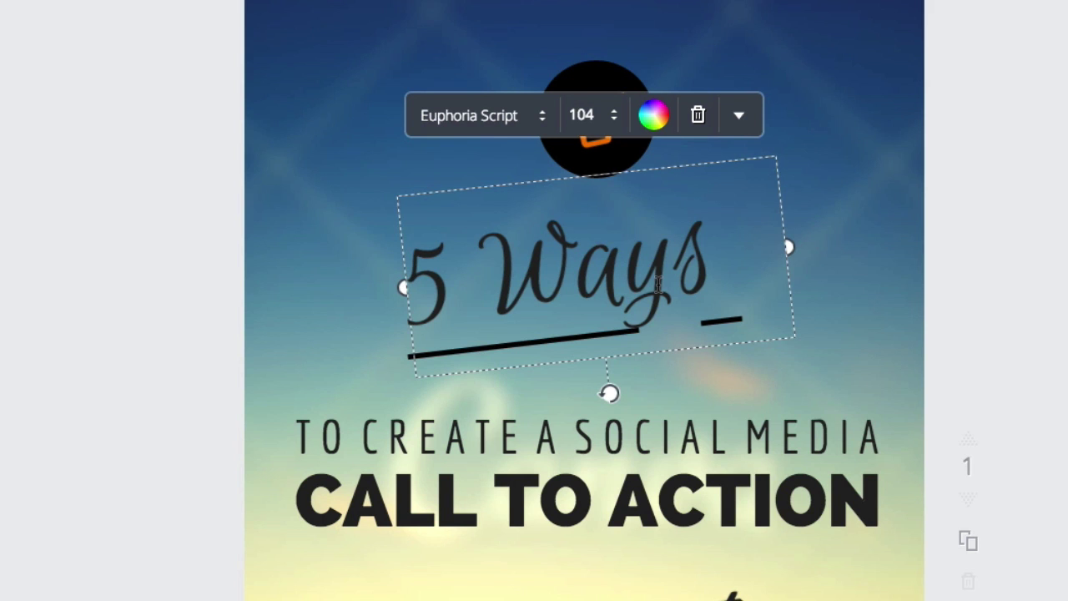
left_click(467, 116)
left_click(504, 41)
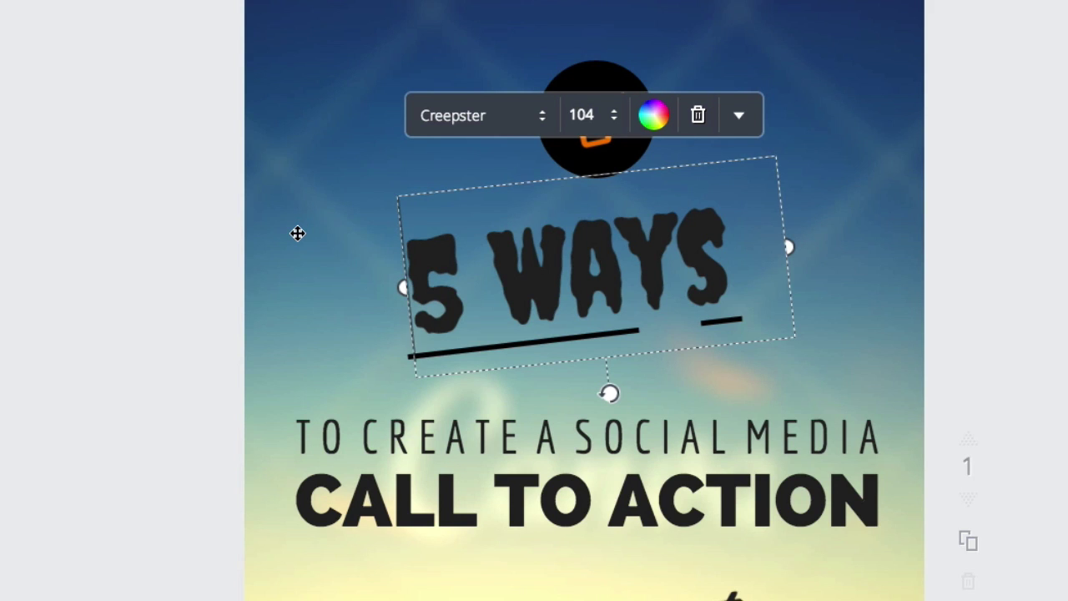
Set the "5 Ways" heading's font to Black Ops One
left_click(472, 118)
scroll(486, 144, "up", 2)
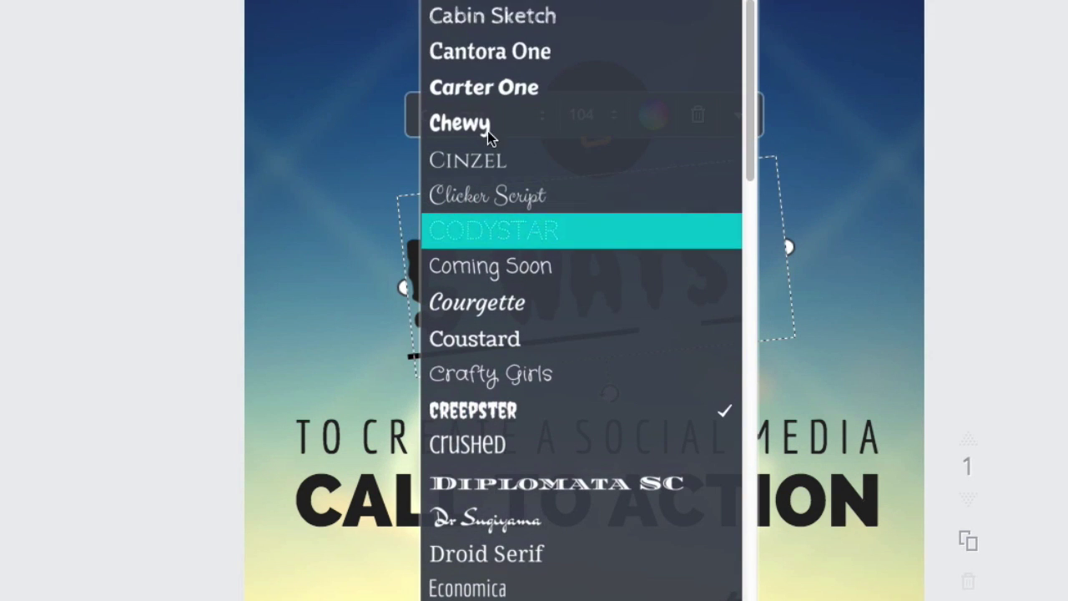
scroll(499, 44, "up", 1)
left_click(500, 44)
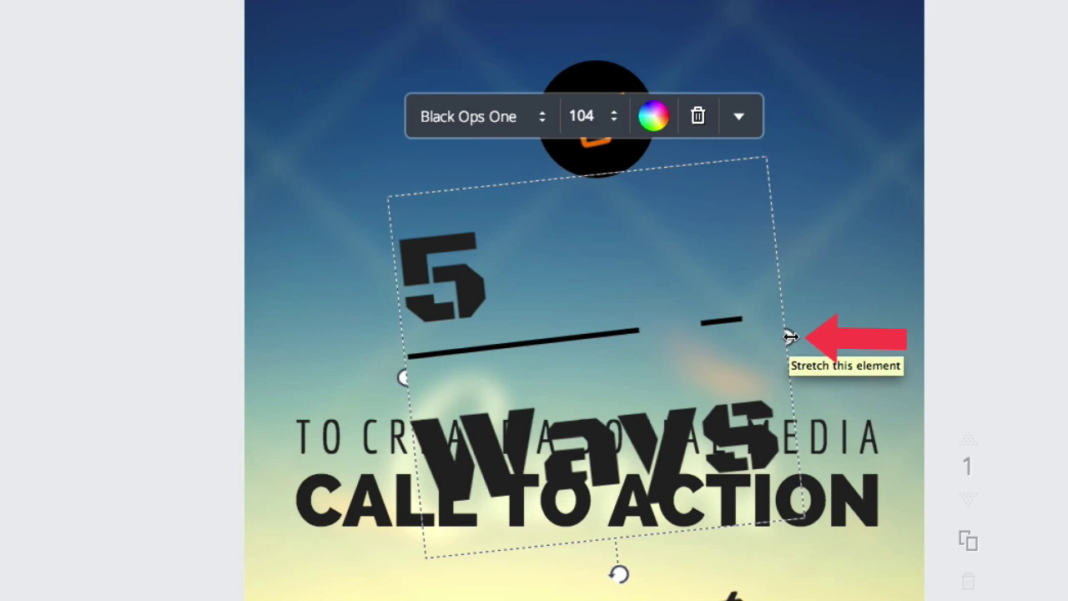
Widen the "5 Ways" text box so the heading fits on one line, and move it left and slightly down
left_click_drag(791, 336, 909, 334)
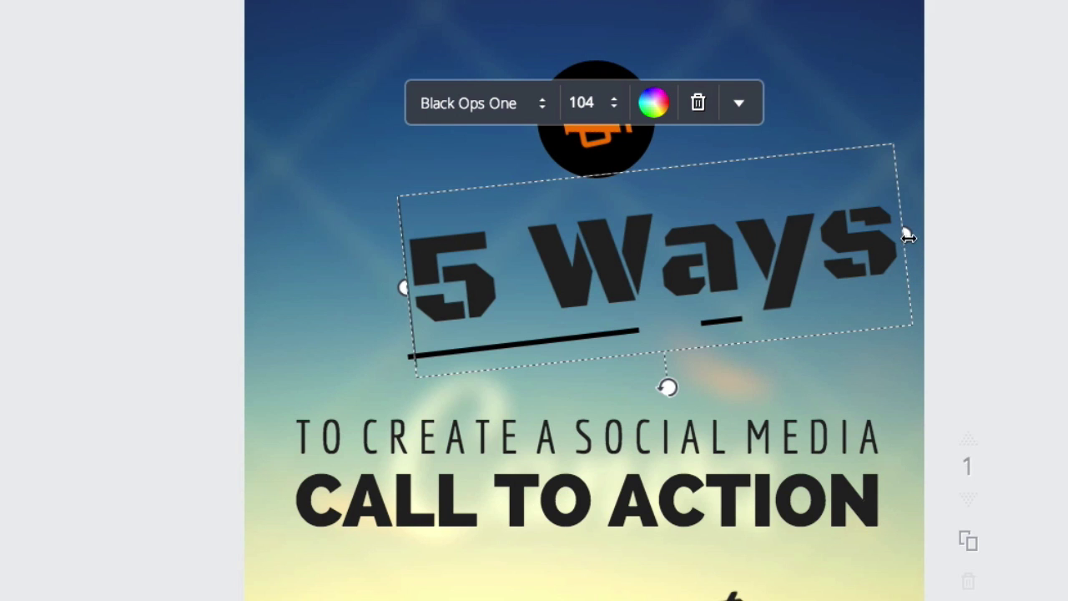
mouse_move(905, 235)
left_mouse_down()
mouse_move(986, 233)
mouse_move(920, 234)
mouse_move(907, 246)
left_mouse_up()
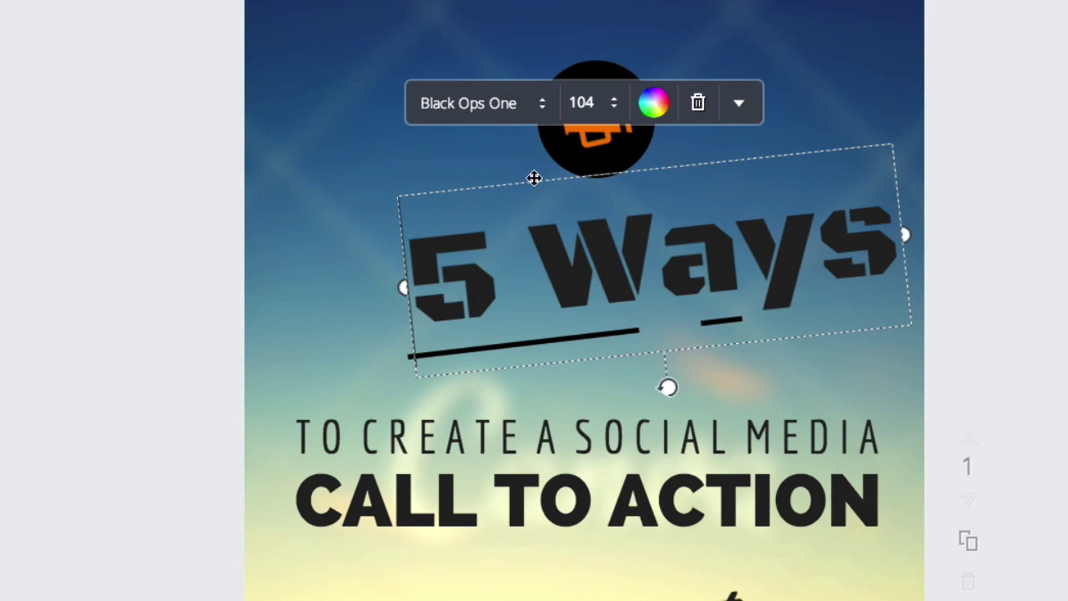
left_click_drag(533, 176, 425, 209)
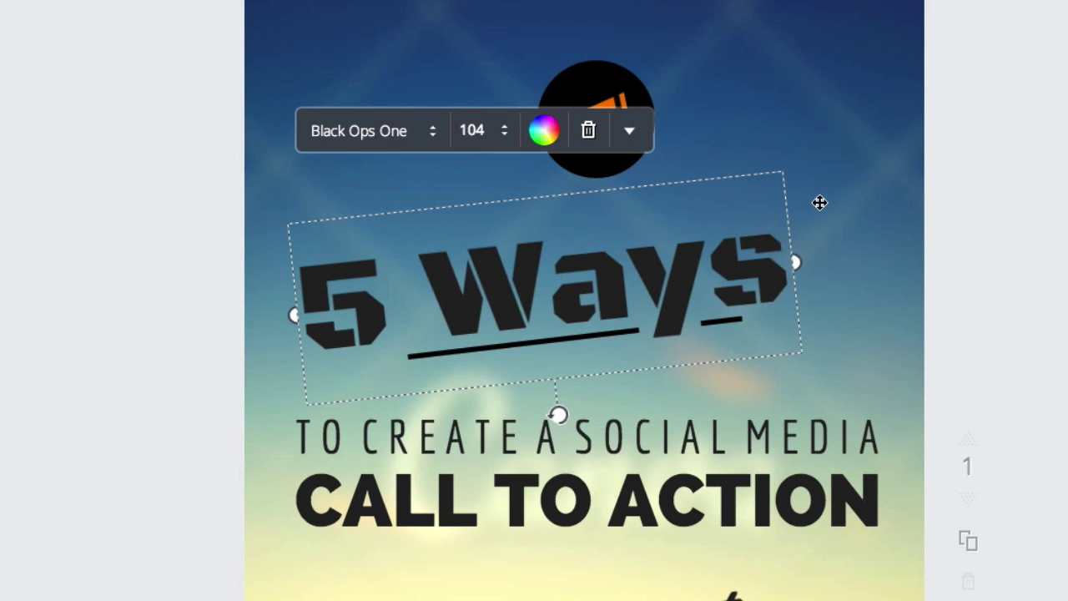
Try the preset font sizes 36, 56 and 88 on the "5 Ways" heading
left_click(482, 133)
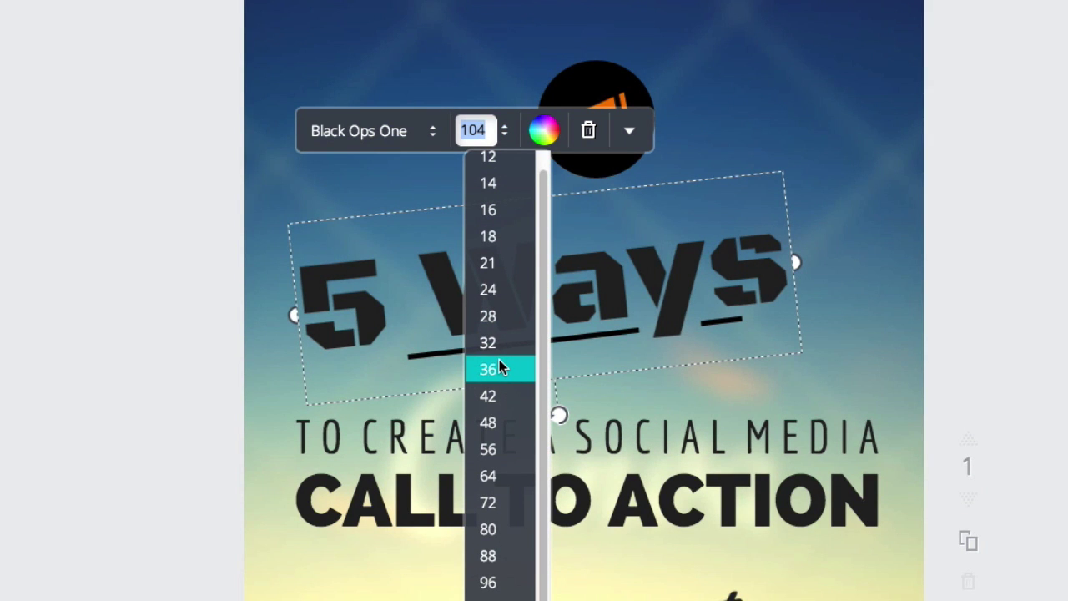
left_click(499, 367)
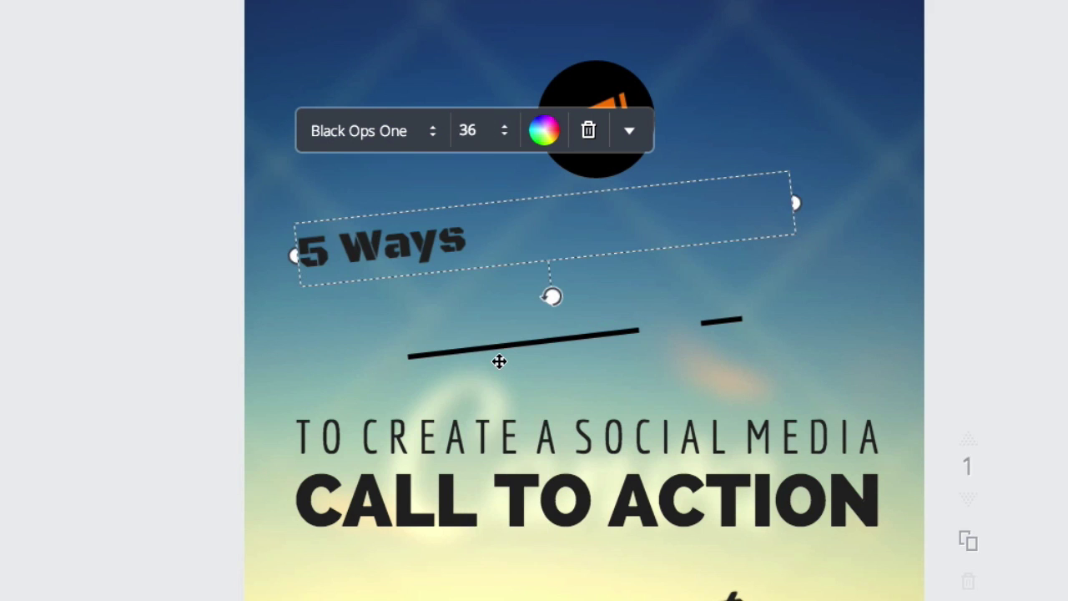
left_click(477, 133)
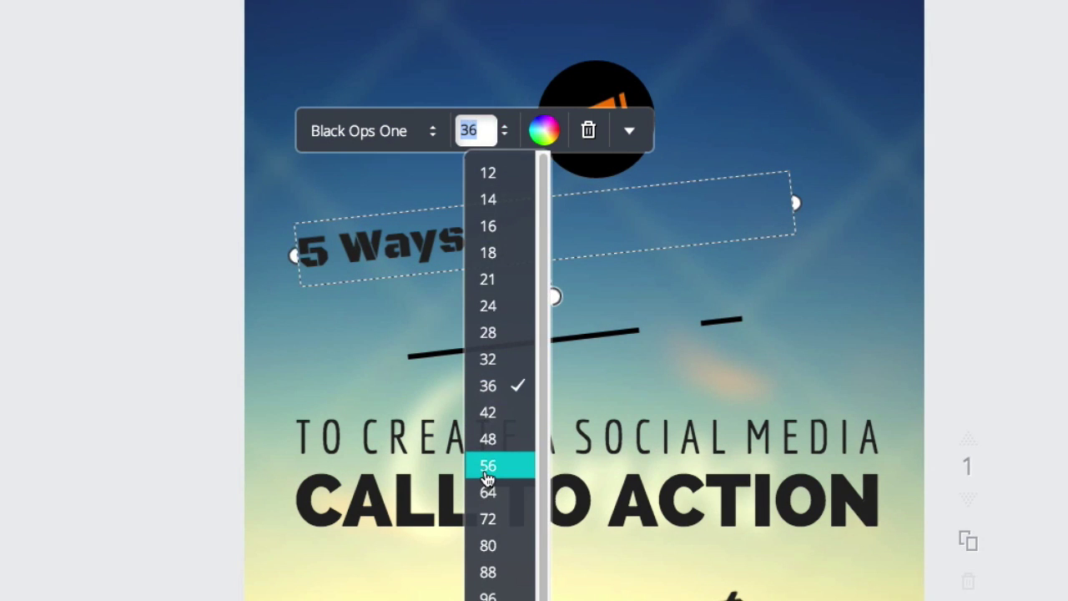
left_click(487, 465)
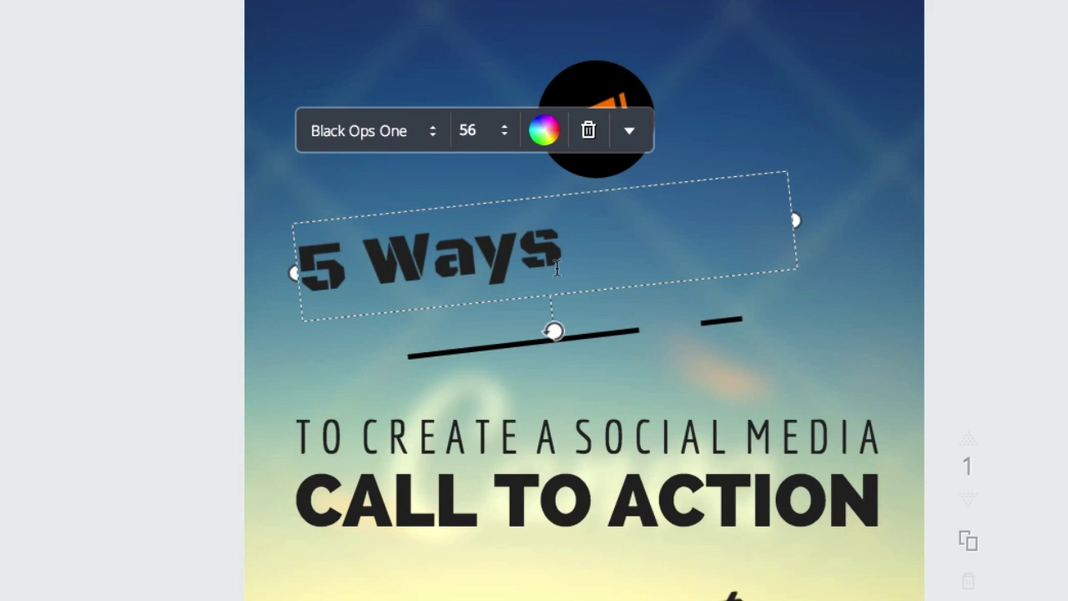
left_click(479, 141)
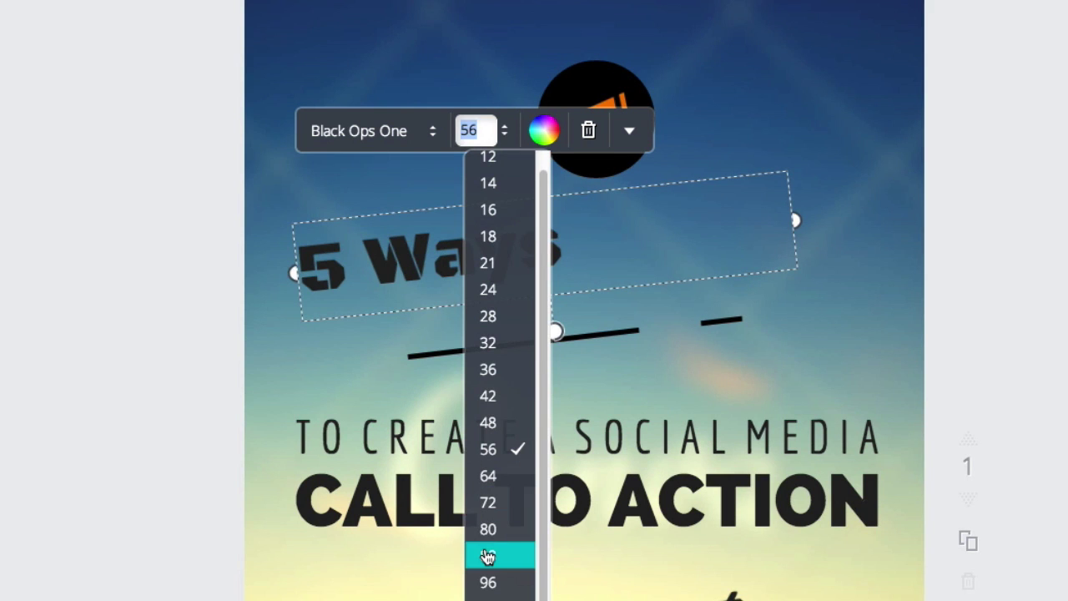
left_click(488, 556)
Enter a custom font size of 55 for the "5 Ways" heading
left_click(467, 132)
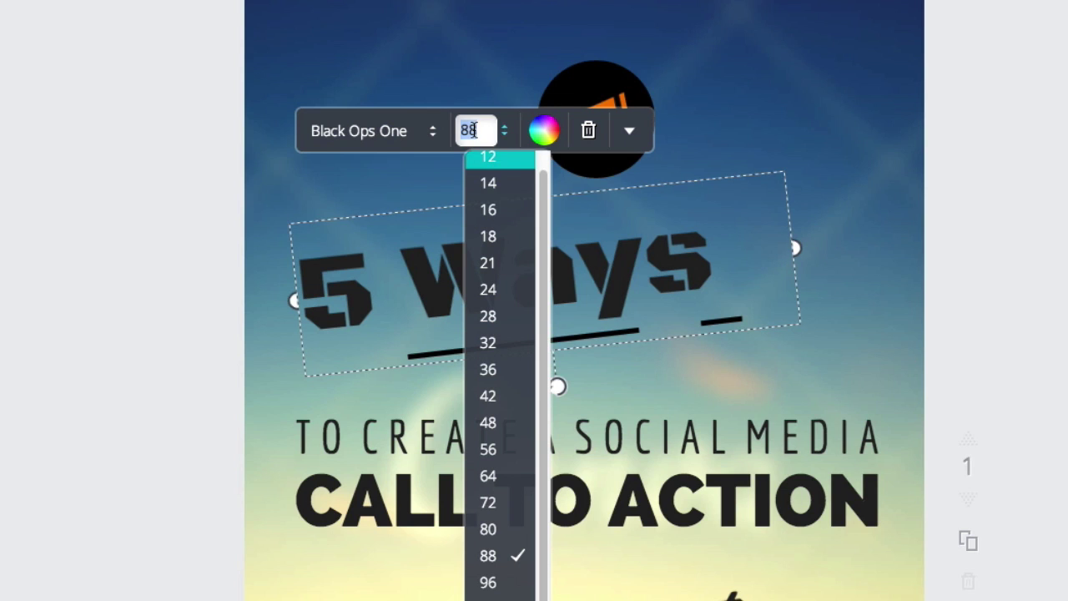
type("55")
key("Return")
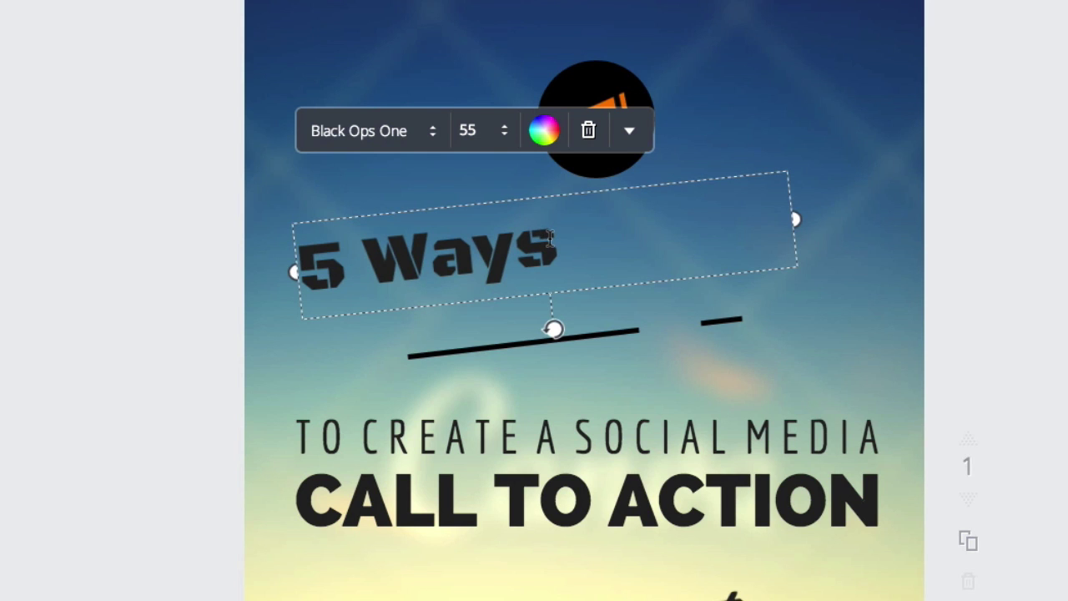
Try font size 64 on the "5 Ways" heading, and settle on size 88
left_click(472, 132)
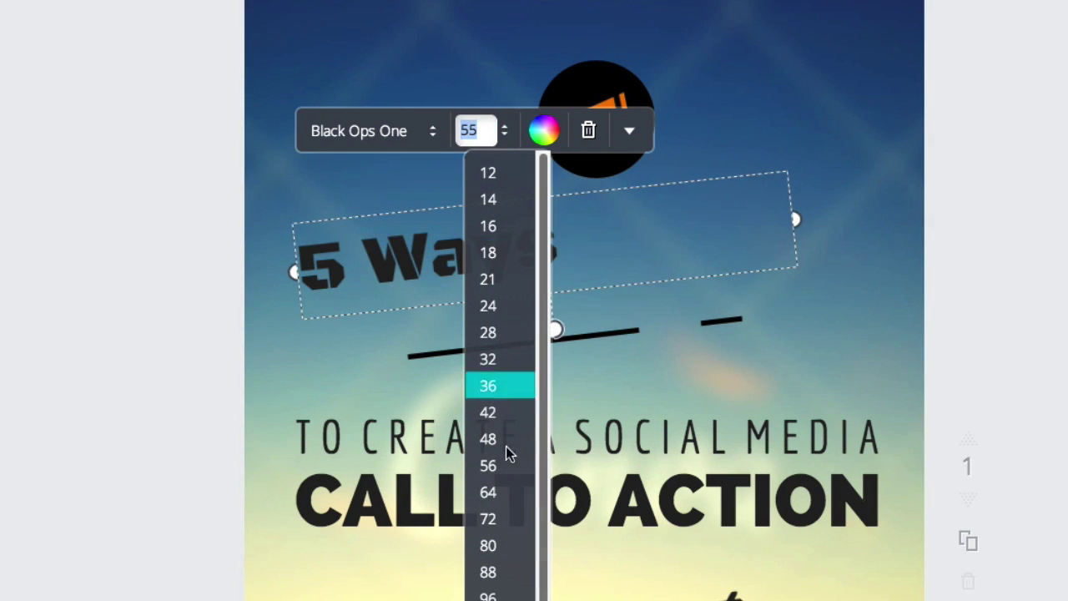
left_click(504, 490)
left_click(473, 132)
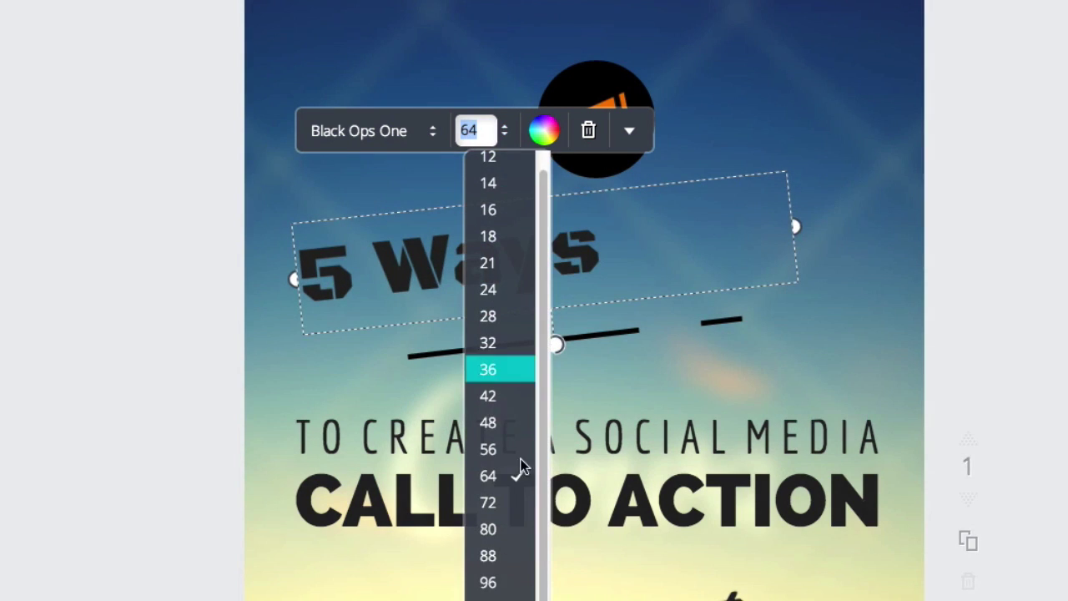
left_click(513, 559)
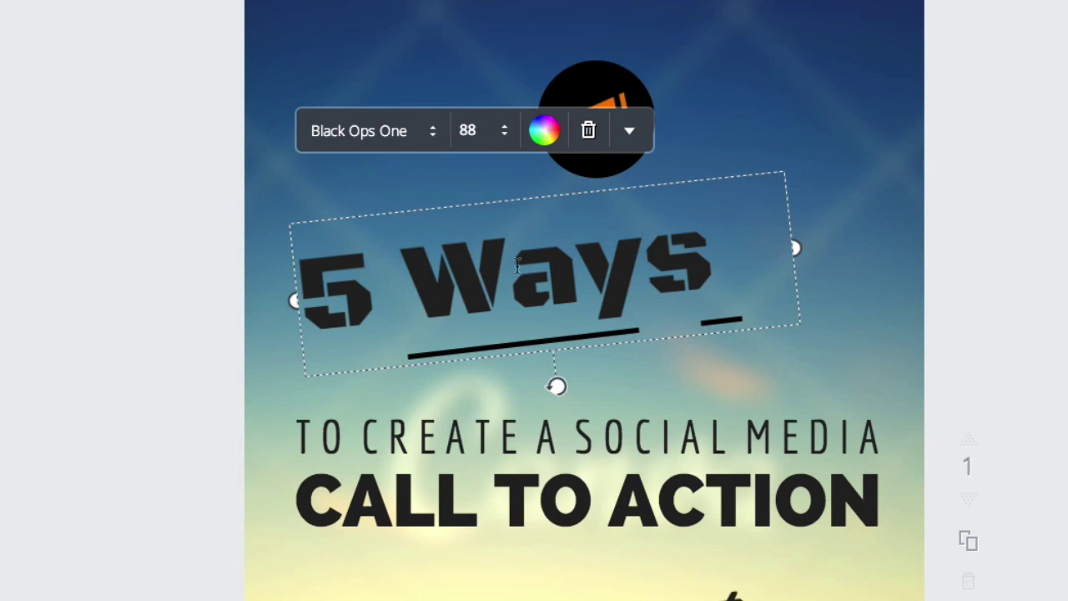
Try the preset orange and red colours on the "5 Ways" heading
left_click(546, 135)
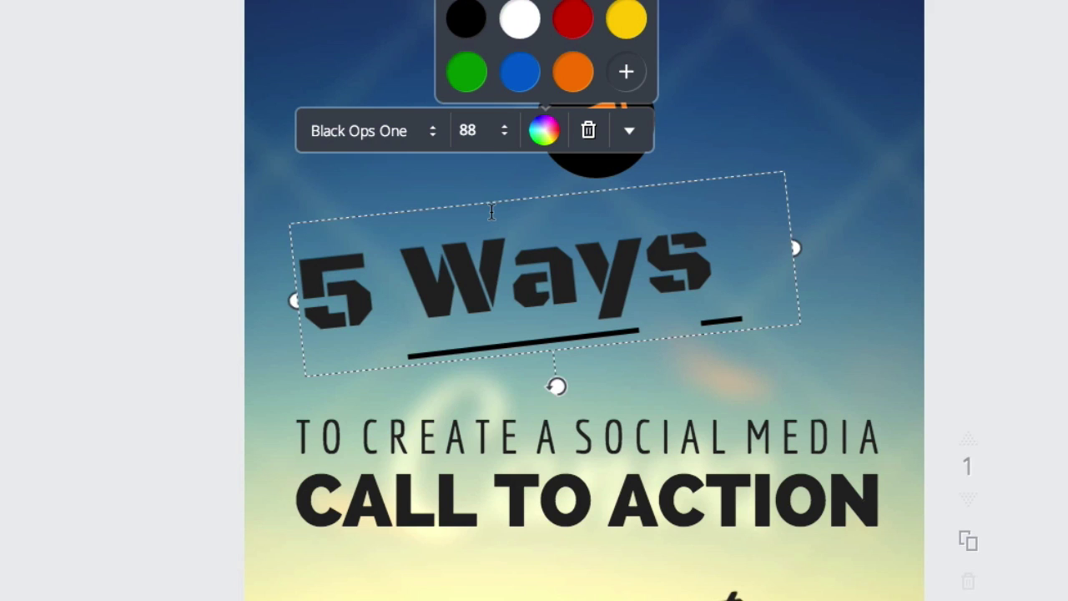
left_click(570, 75)
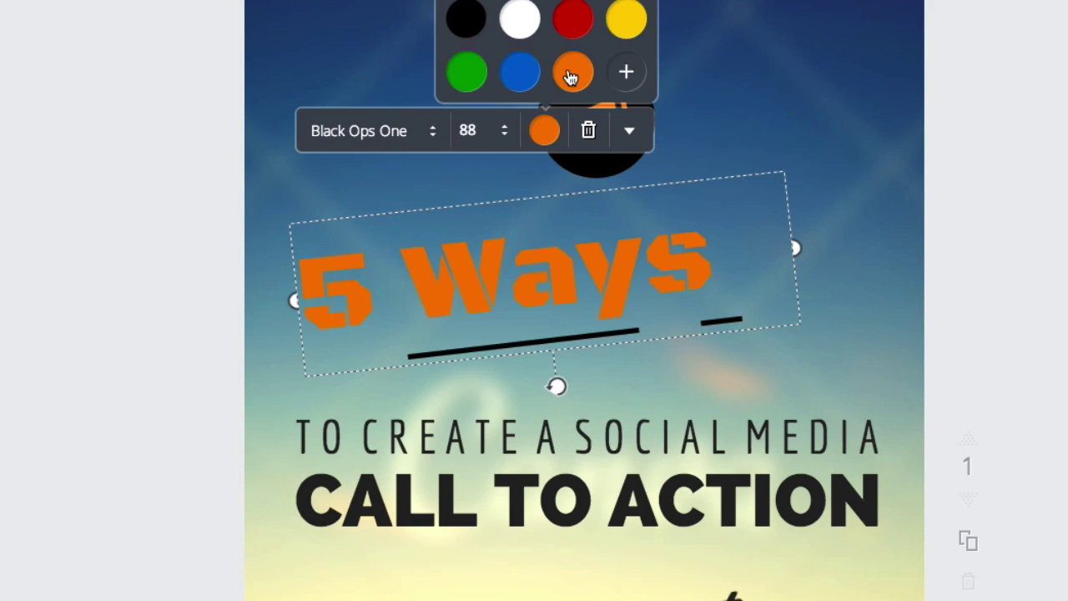
left_click(570, 23)
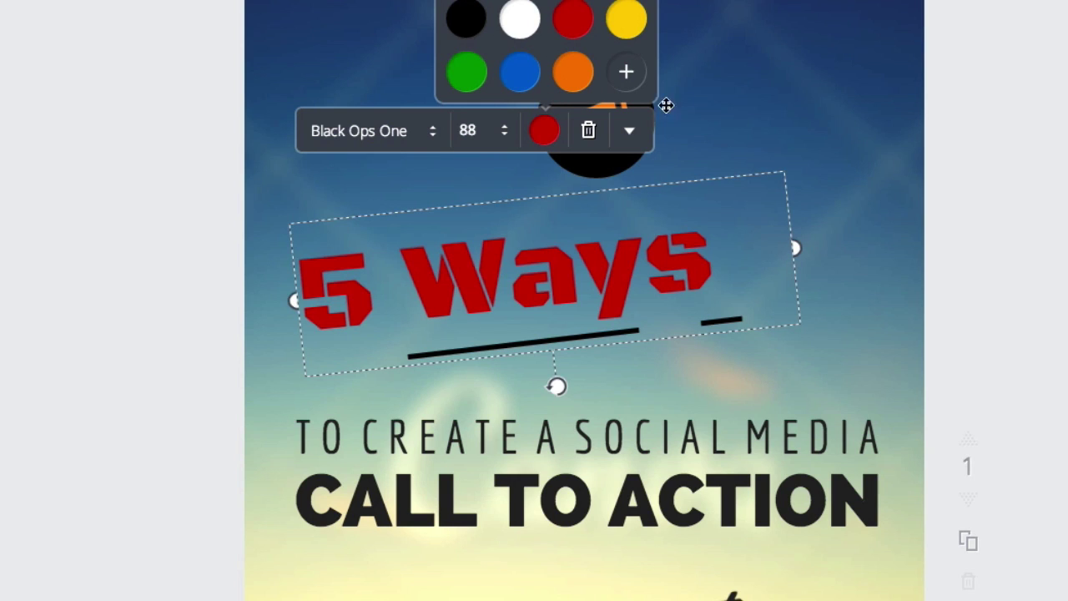
Add a custom colour for the "5 Ways" heading, darken it and adjust its hue to the brownish orange c46f3b
left_click(627, 79)
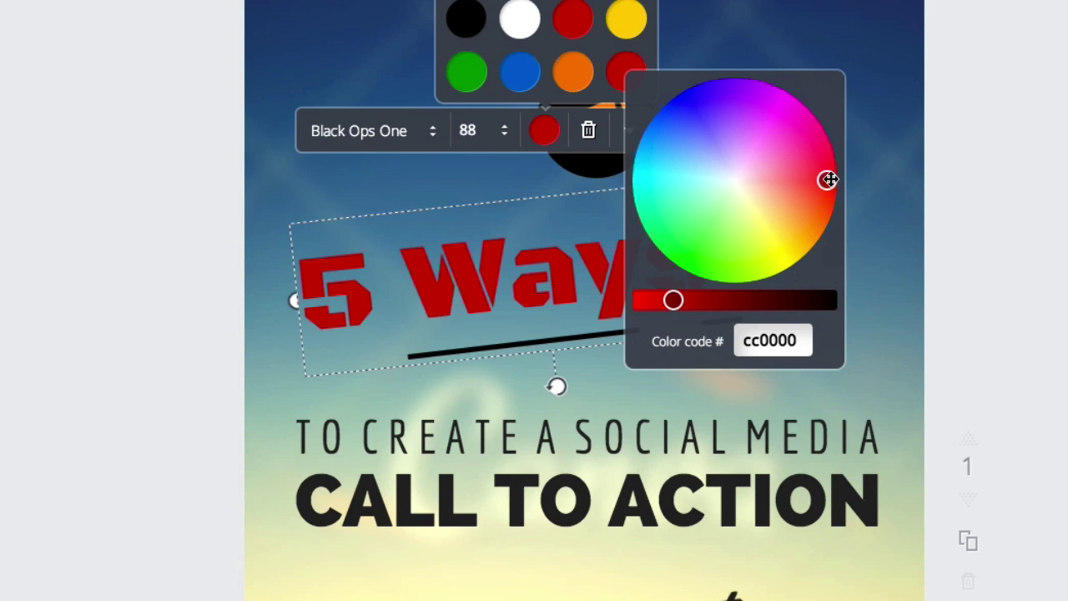
left_click_drag(826, 181, 775, 262)
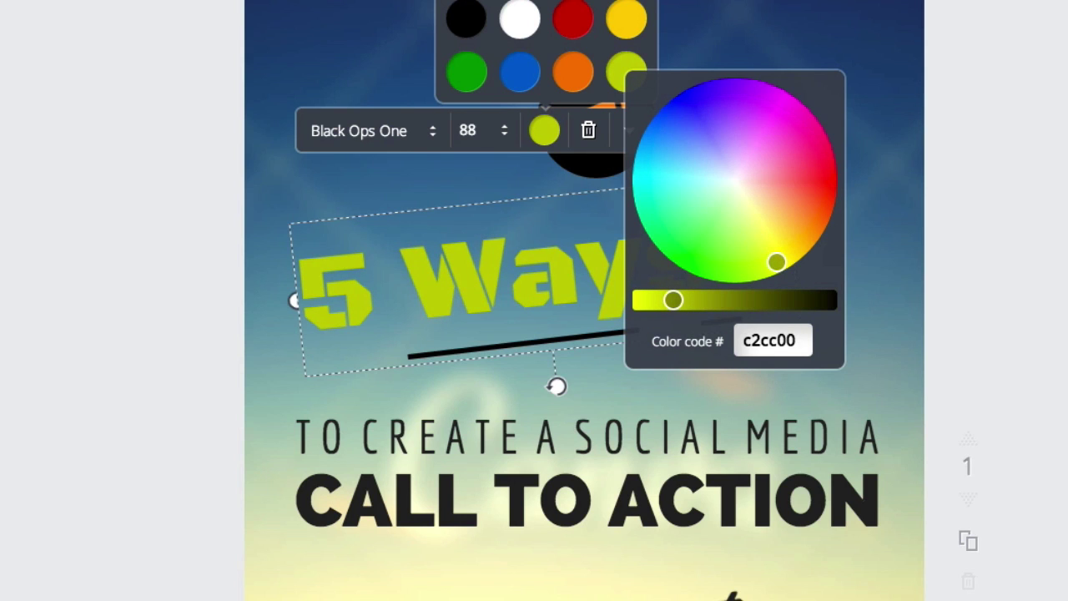
left_click_drag(673, 301, 693, 309)
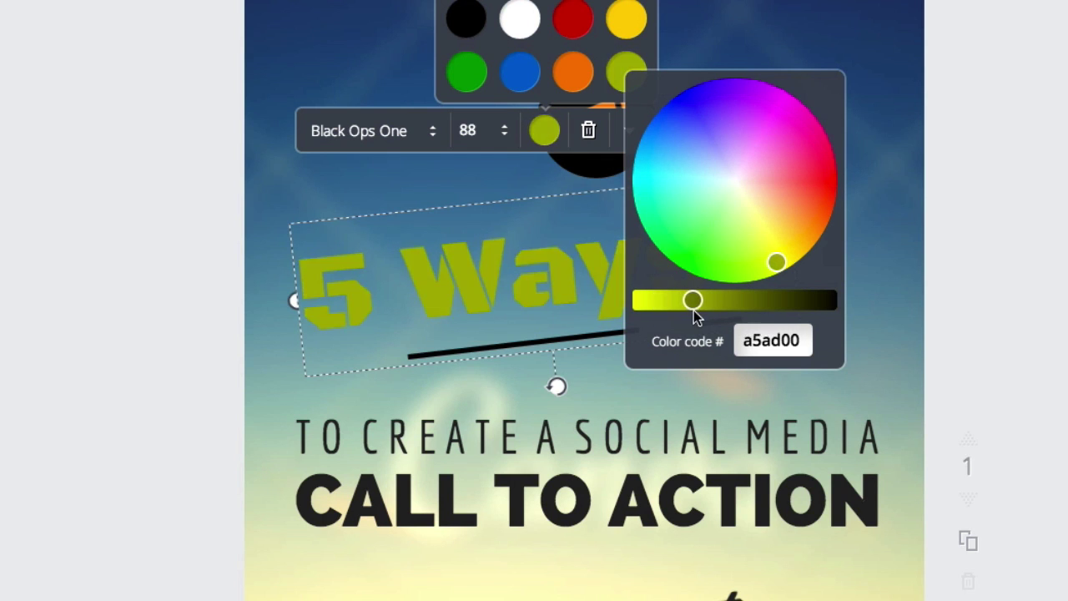
left_click(773, 337)
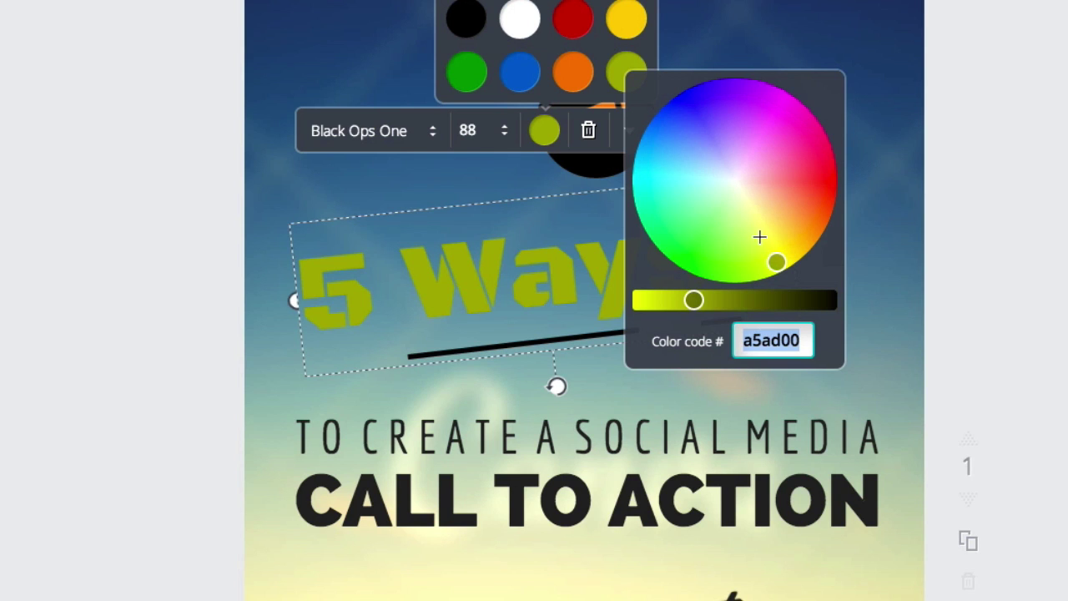
left_click_drag(776, 262, 774, 206)
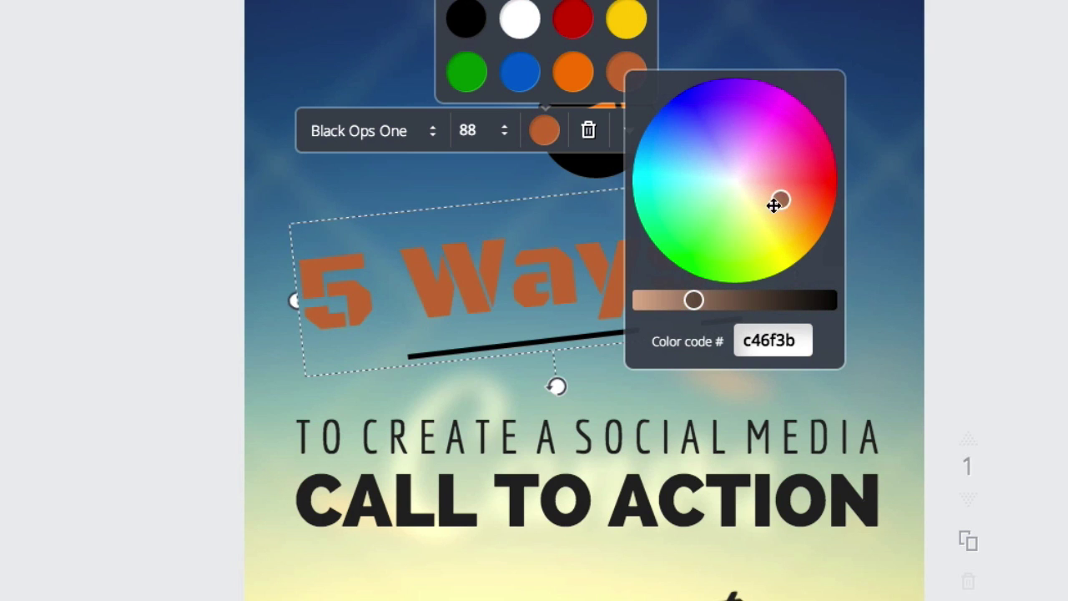
Close the colour options and set the "5 Ways" heading's transparency value to 66
left_click(536, 147)
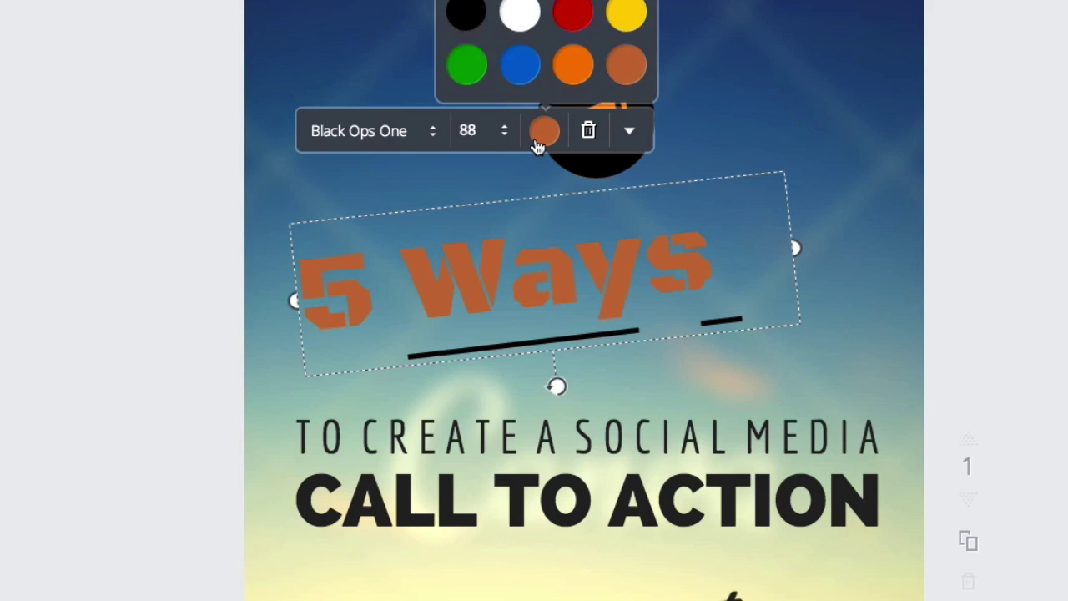
left_click(536, 147)
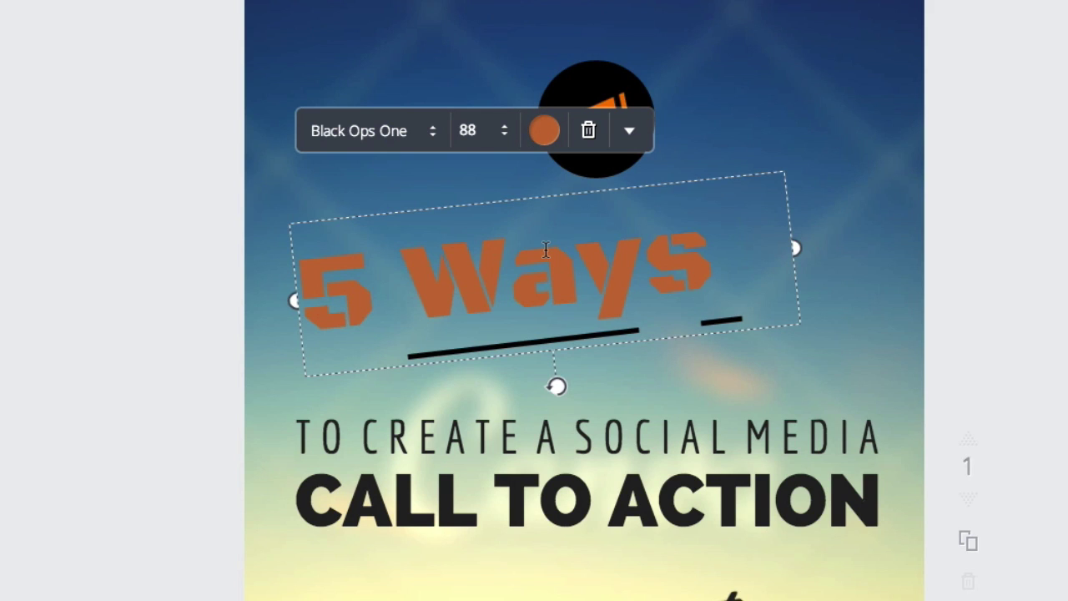
left_click(632, 136)
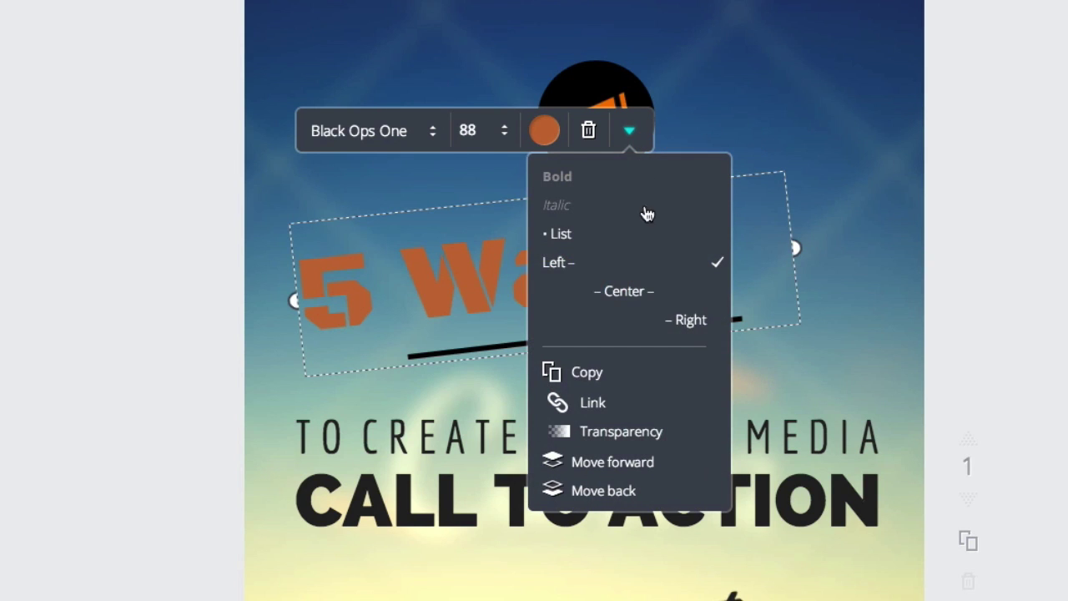
left_click(604, 438)
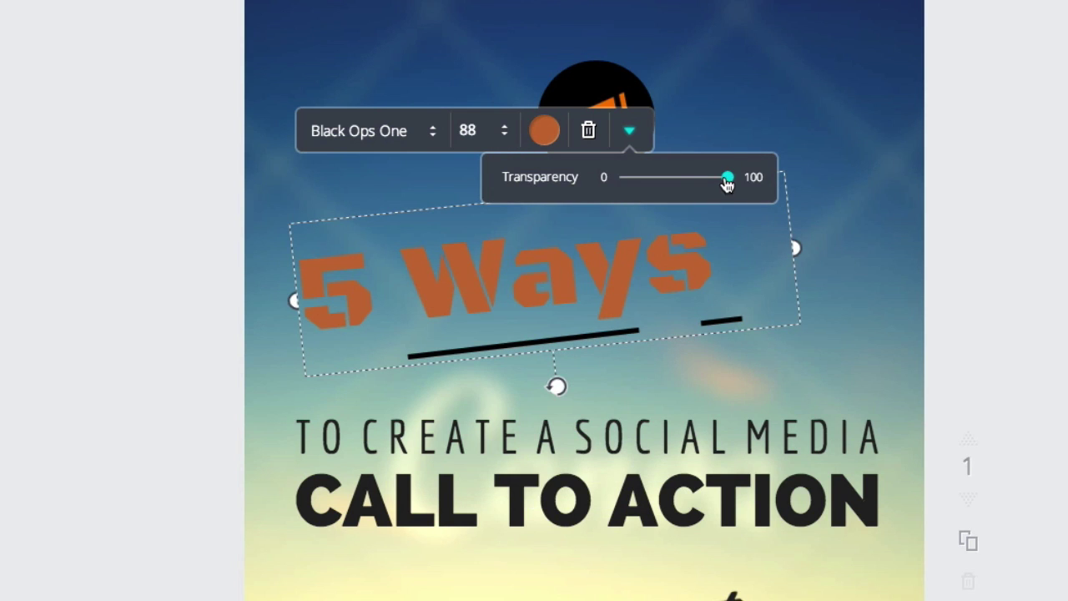
mouse_move(727, 185)
left_mouse_down()
mouse_move(660, 188)
mouse_move(712, 187)
left_mouse_up()
left_click_drag(730, 181, 695, 190)
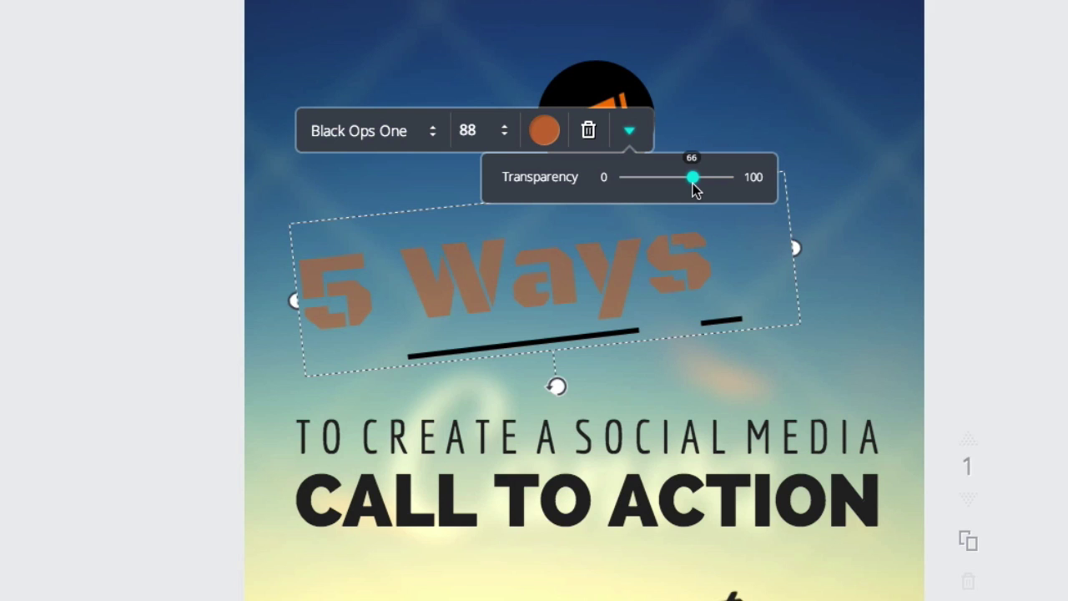
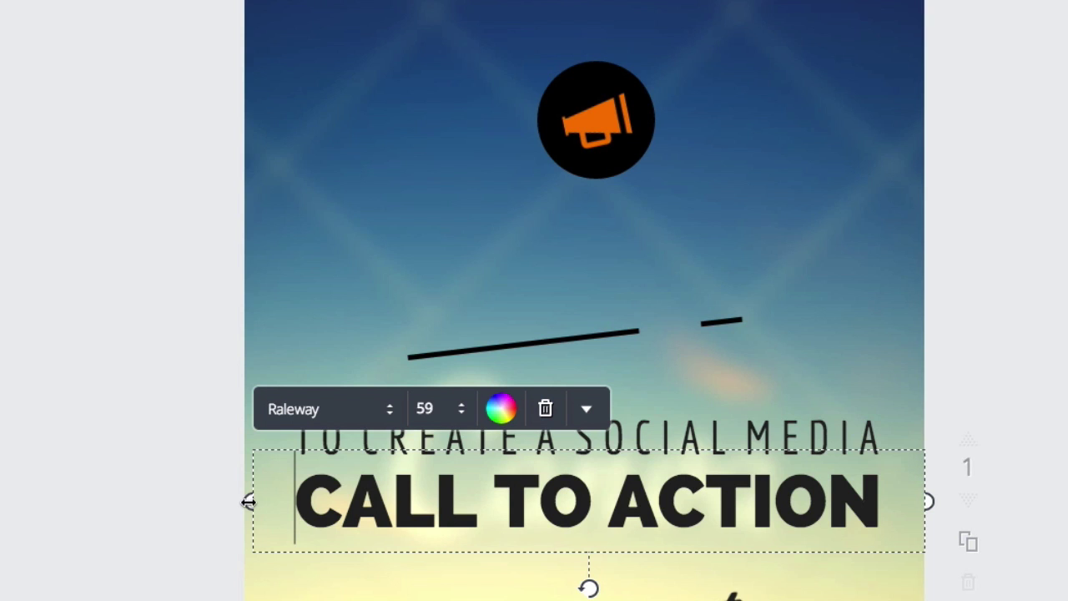
Stretch the "CALL TO ACTION" text box to the page's left edge, try narrowing it from that side, and widen it again
left_click_drag(251, 501, 242, 501)
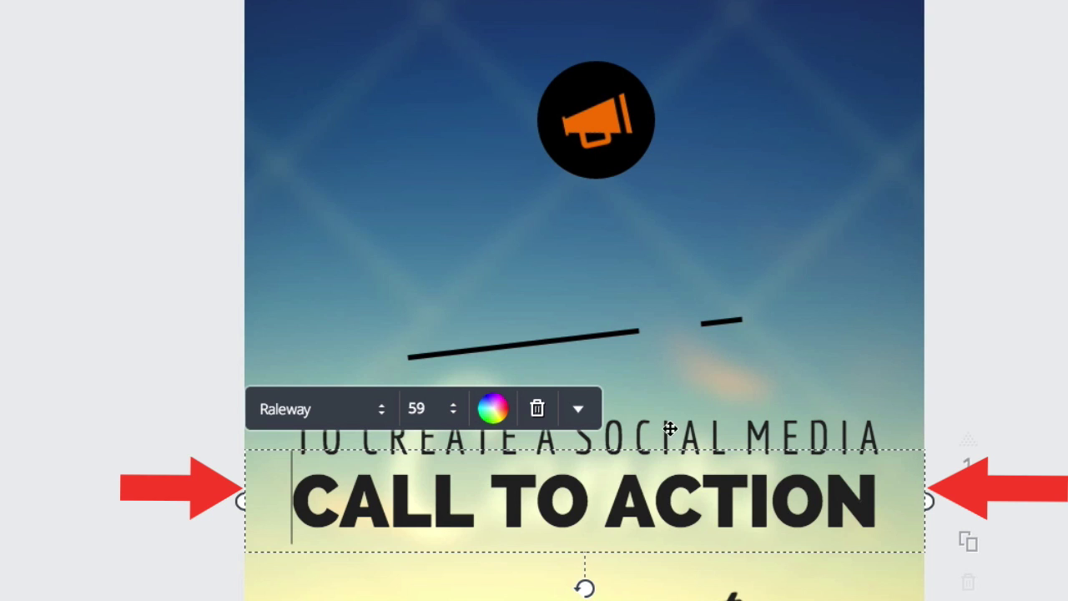
left_click(584, 417)
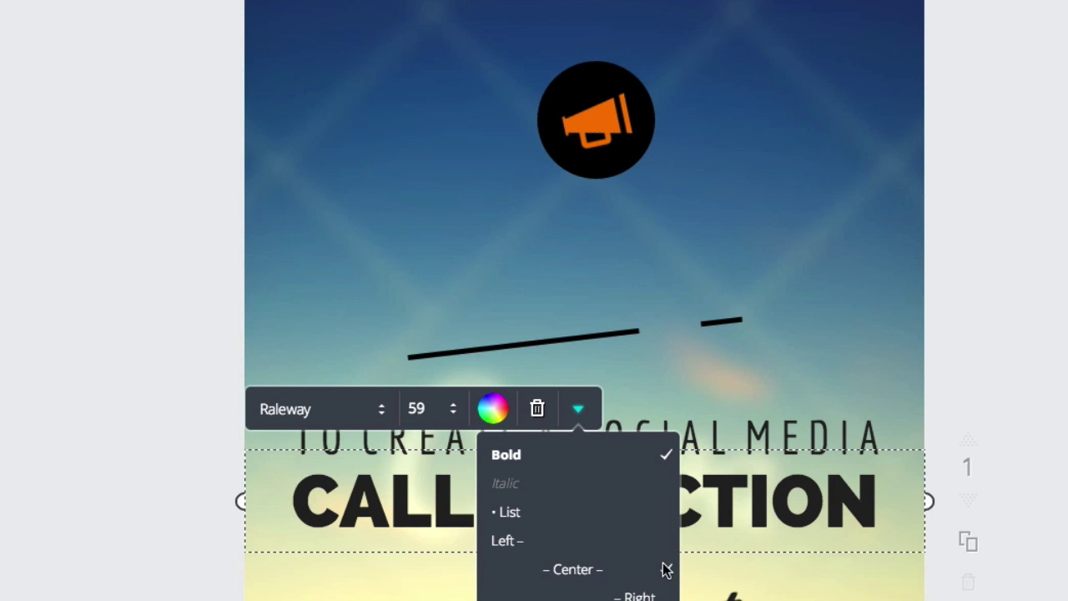
left_click(710, 335)
left_click(370, 508)
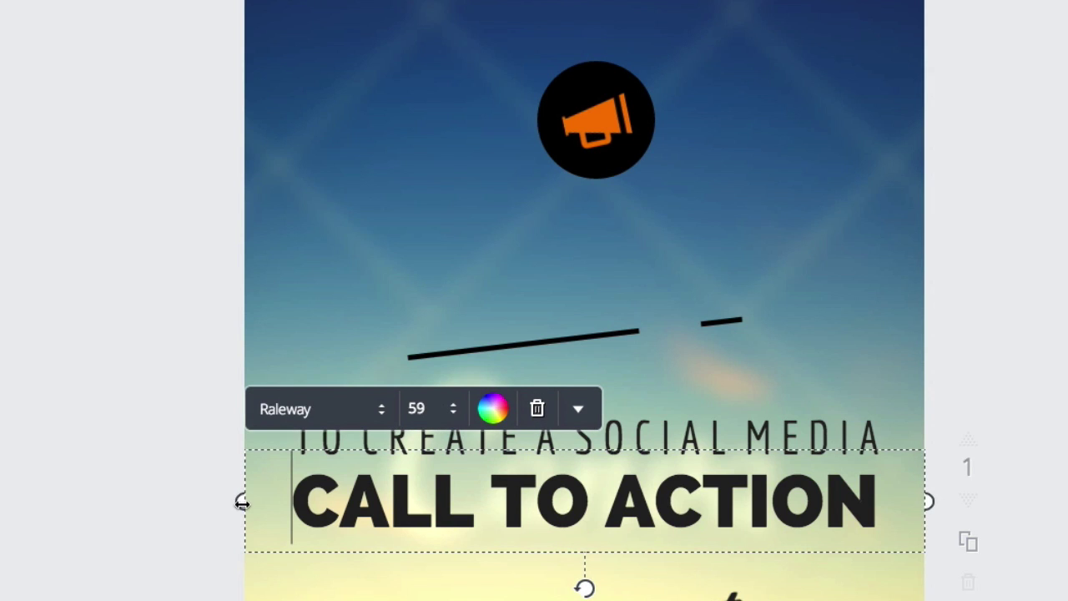
left_click_drag(242, 500, 297, 502)
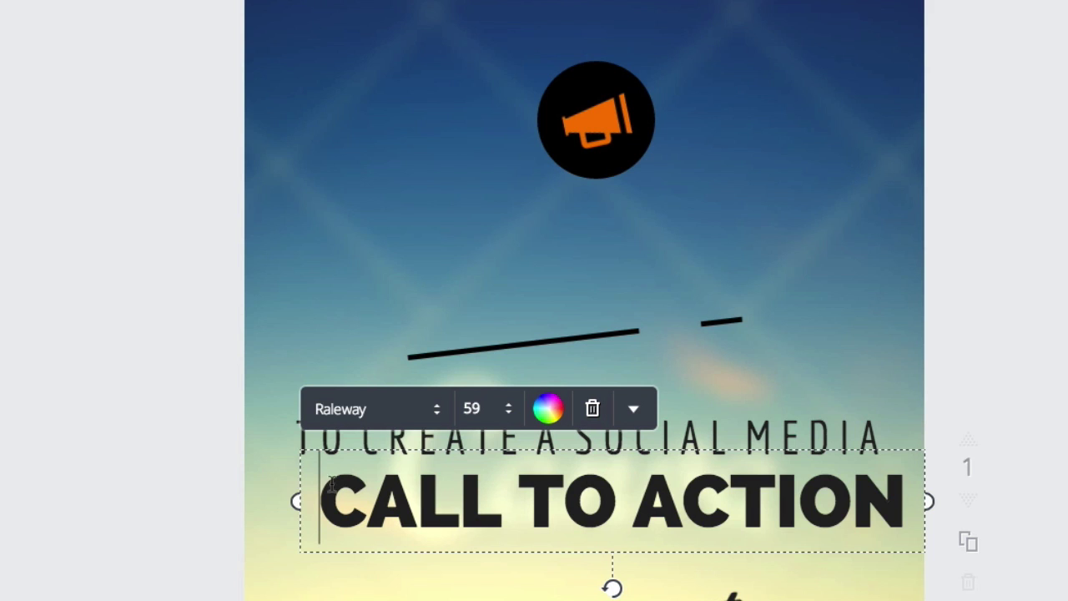
left_click_drag(299, 500, 243, 501)
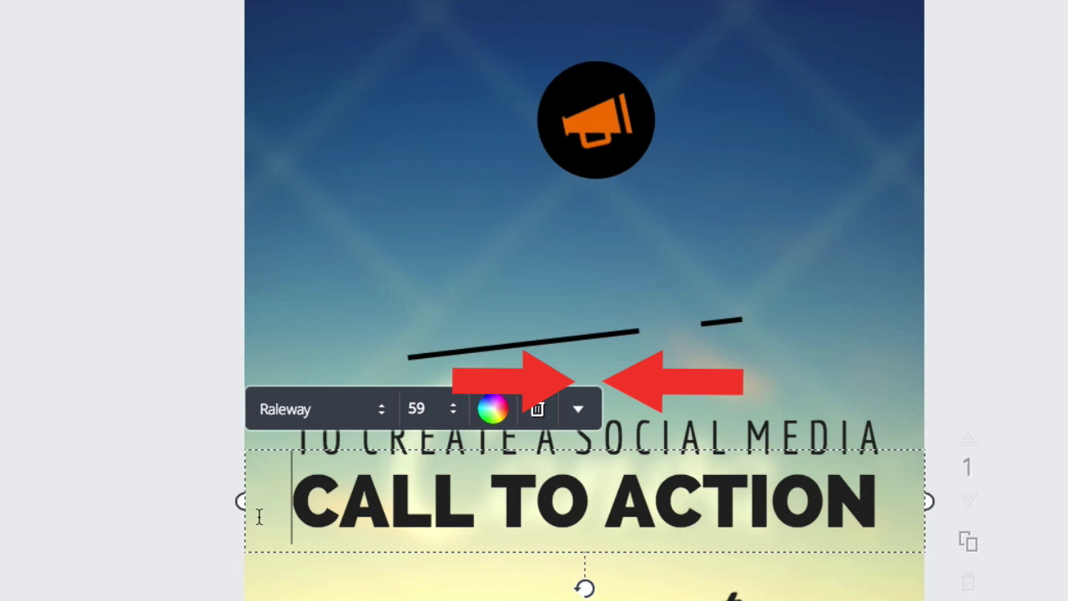
left_click_drag(245, 499, 243, 501)
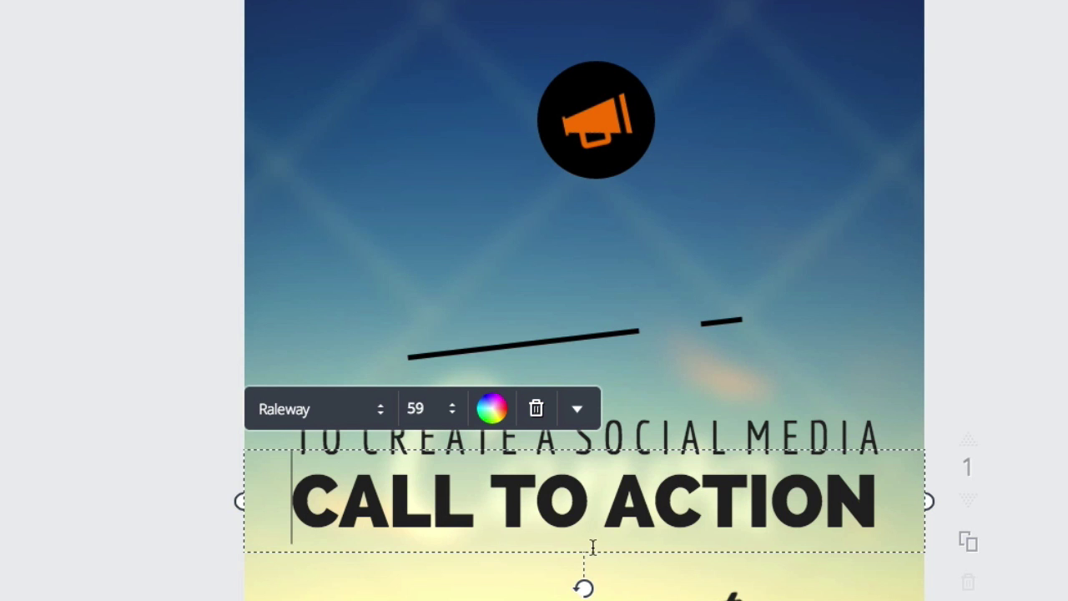
Shift the "CALL TO ACTION" text slightly down, left-align it and narrow its box from the right to just beyond the words
mouse_move(591, 555)
left_mouse_down()
mouse_move(589, 594)
mouse_move(626, 553)
mouse_move(581, 434)
mouse_move(594, 562)
mouse_move(608, 562)
mouse_move(594, 563)
left_mouse_up()
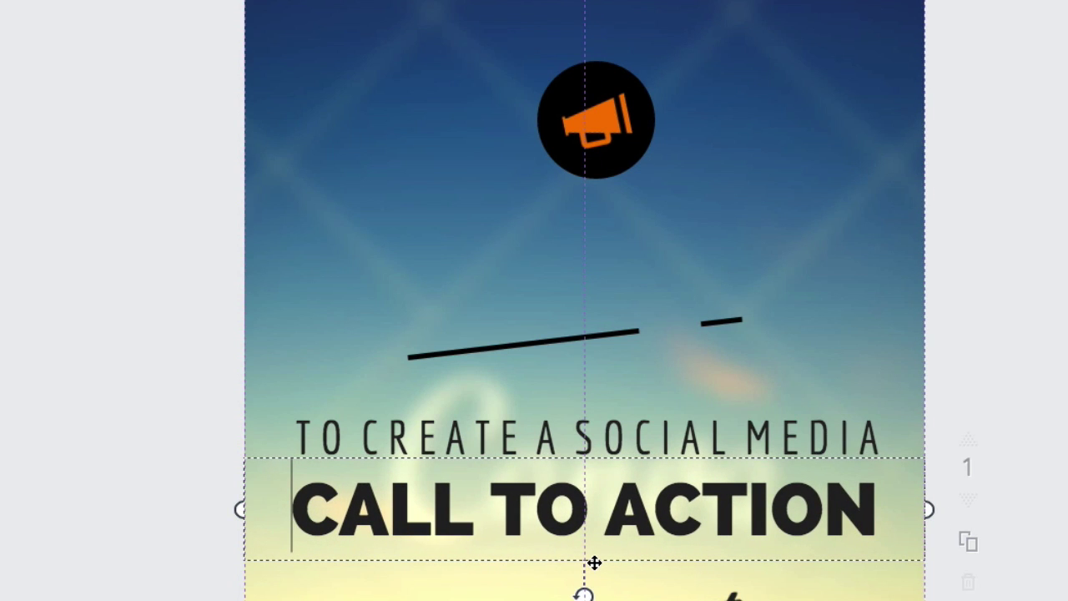
left_click_drag(594, 563, 594, 564)
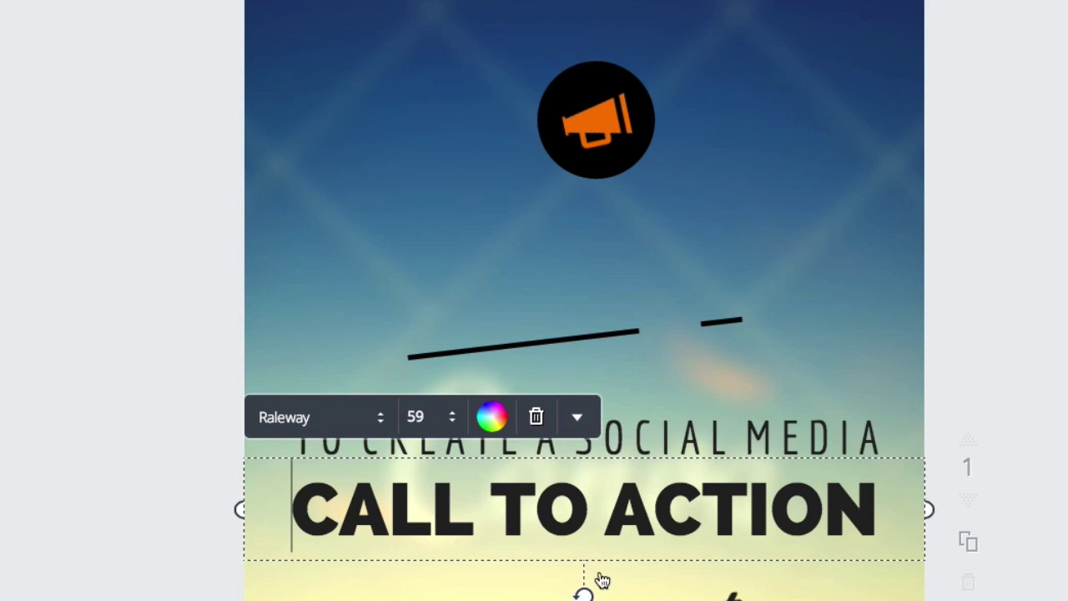
left_click(578, 418)
left_click(562, 547)
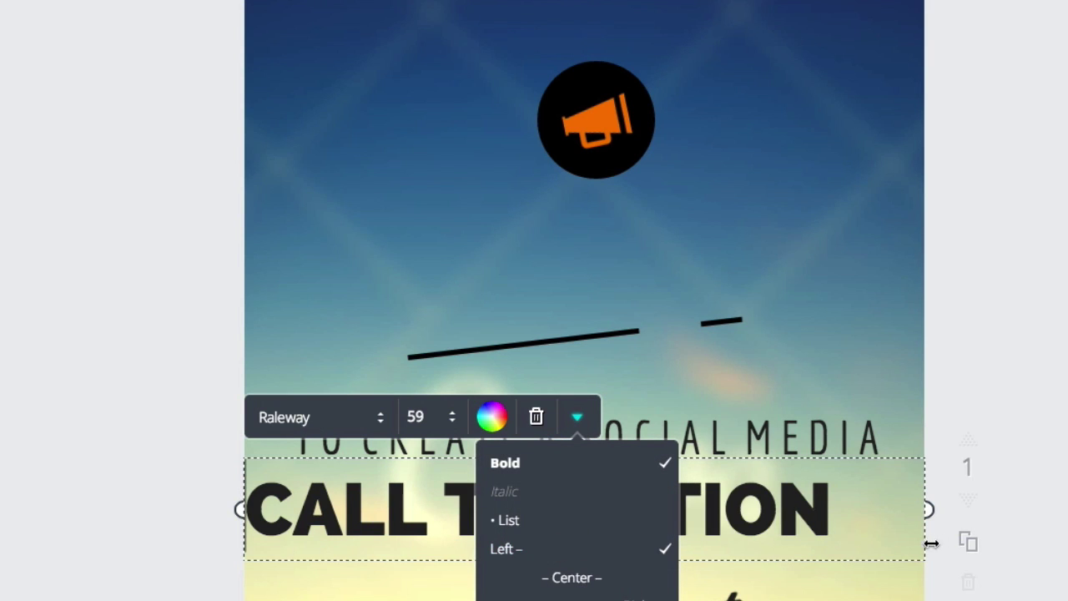
left_click_drag(927, 508, 860, 523)
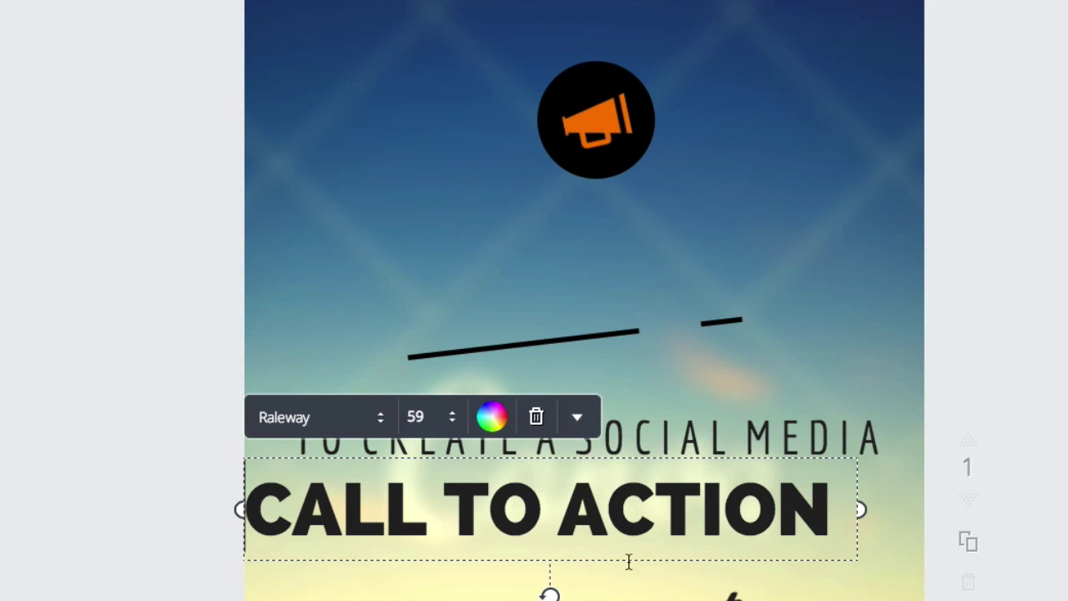
Move the "CALL TO ACTION" text up above the slanted underline and rotate it to match the line's tilt
left_click_drag(626, 563, 657, 573)
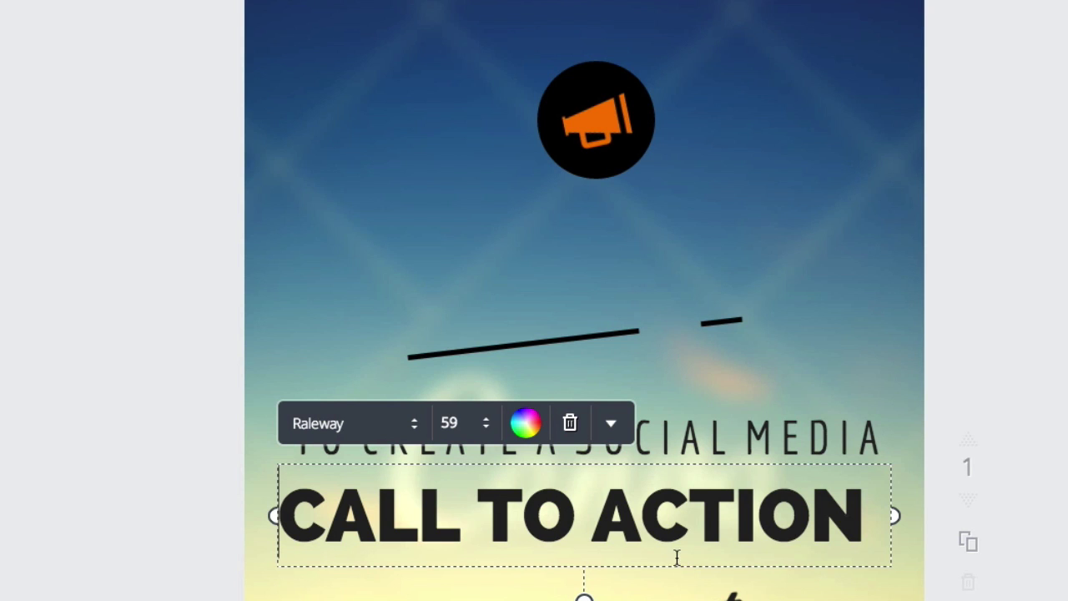
left_click_drag(671, 570, 684, 332)
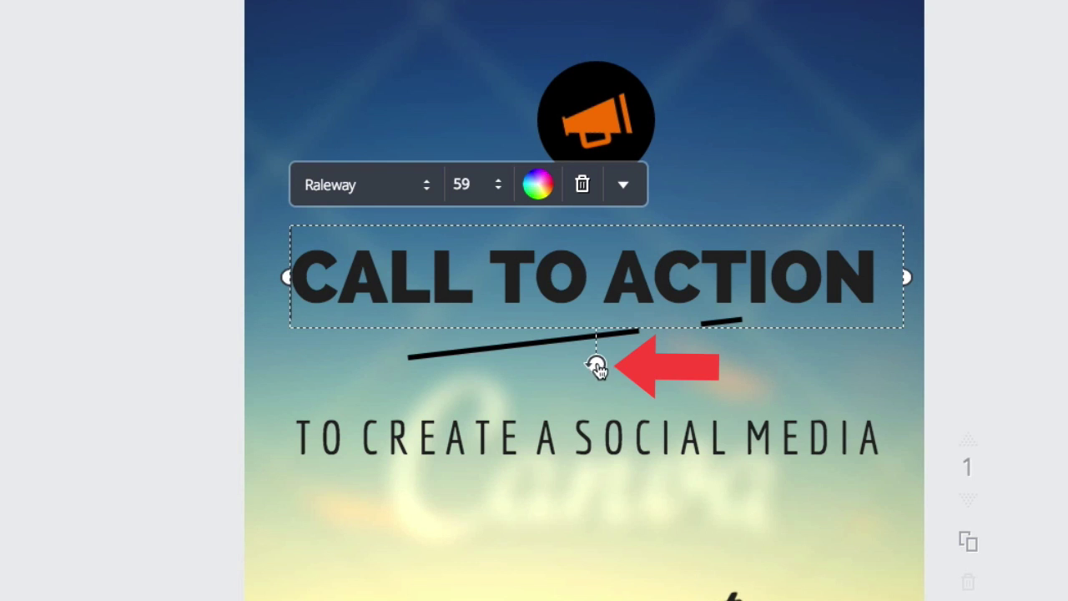
left_click_drag(598, 367, 613, 417)
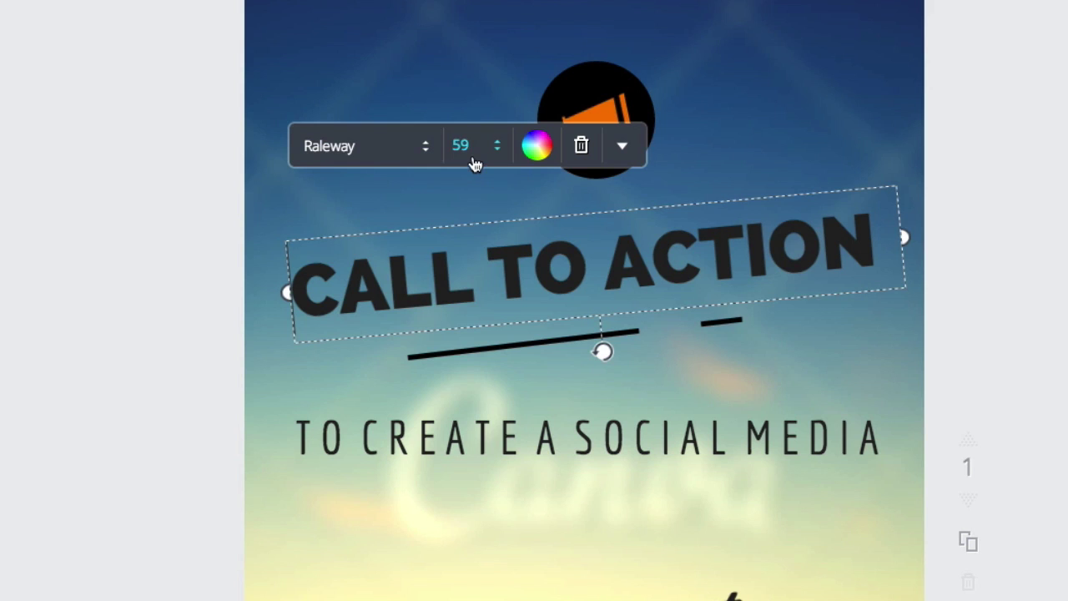
Try turning off bold and adding a list bullet on the "CALL TO ACTION" text, reverting each option
left_click(622, 148)
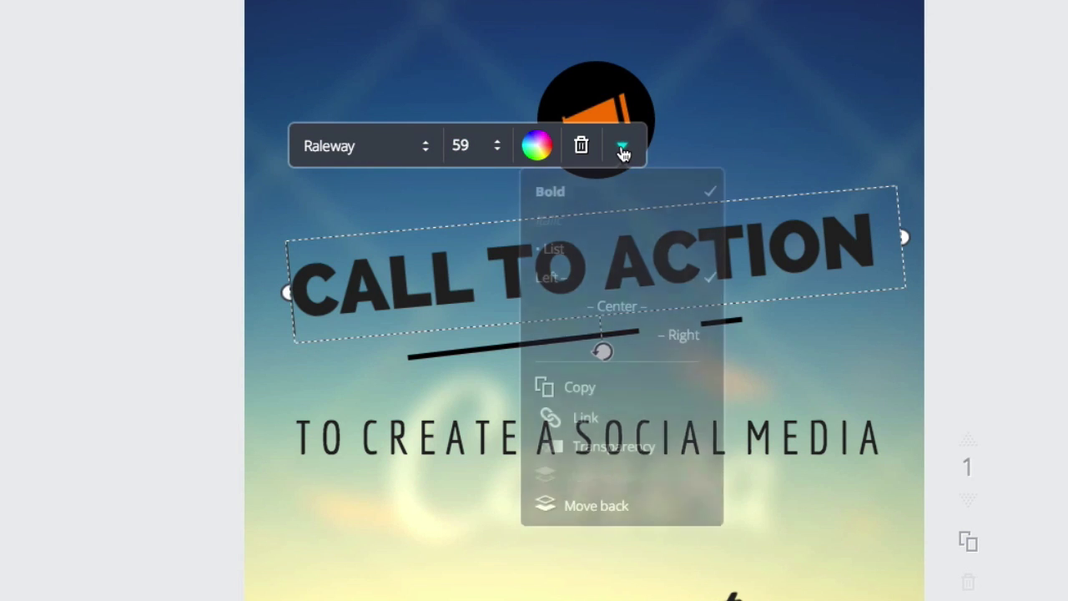
left_click(549, 191)
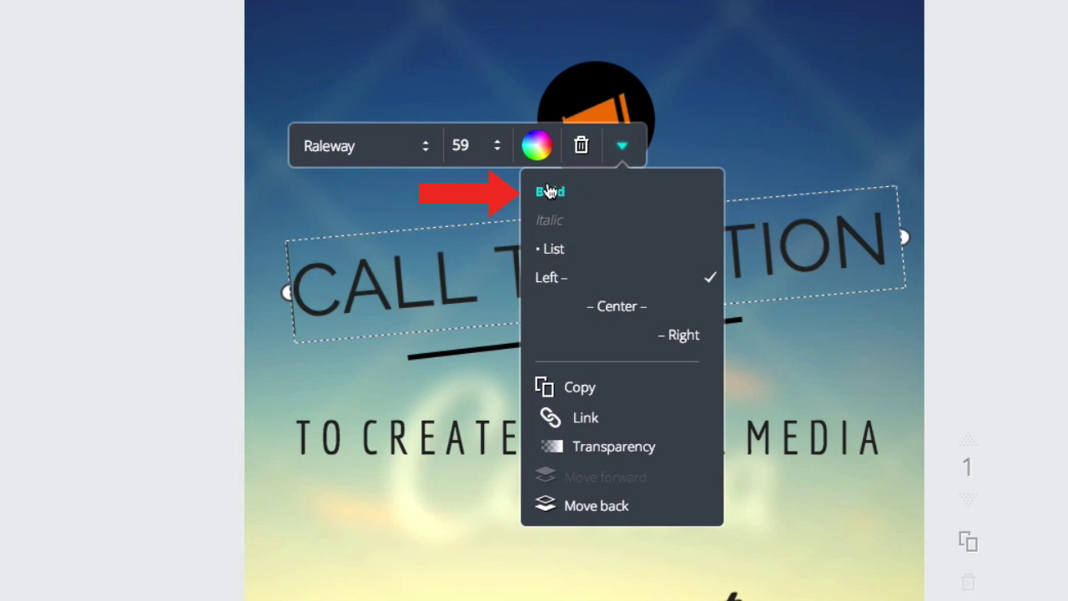
left_click(551, 193)
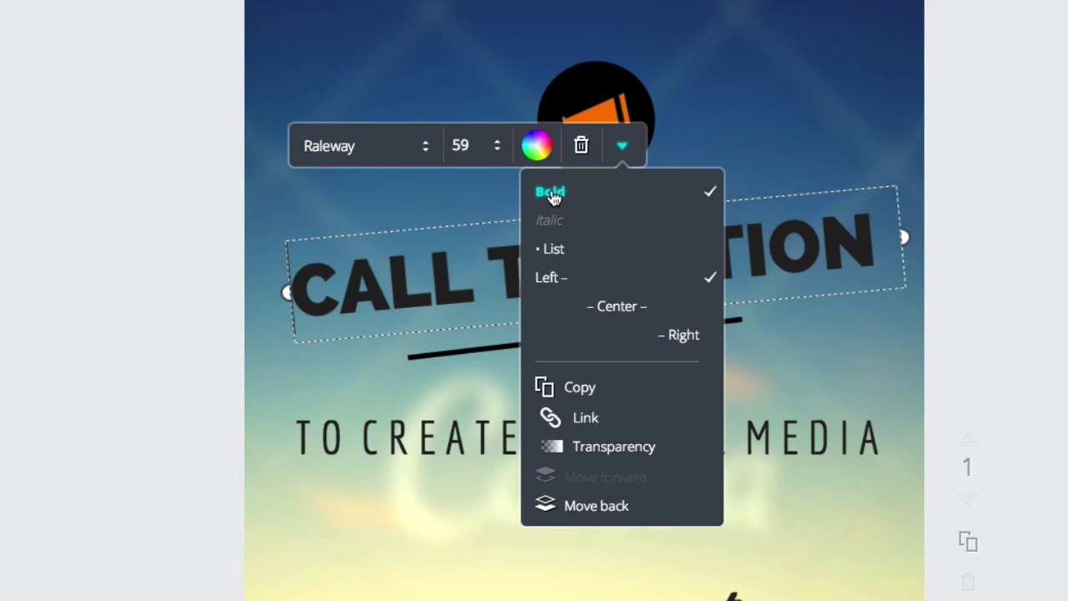
left_click(551, 193)
left_click(551, 193)
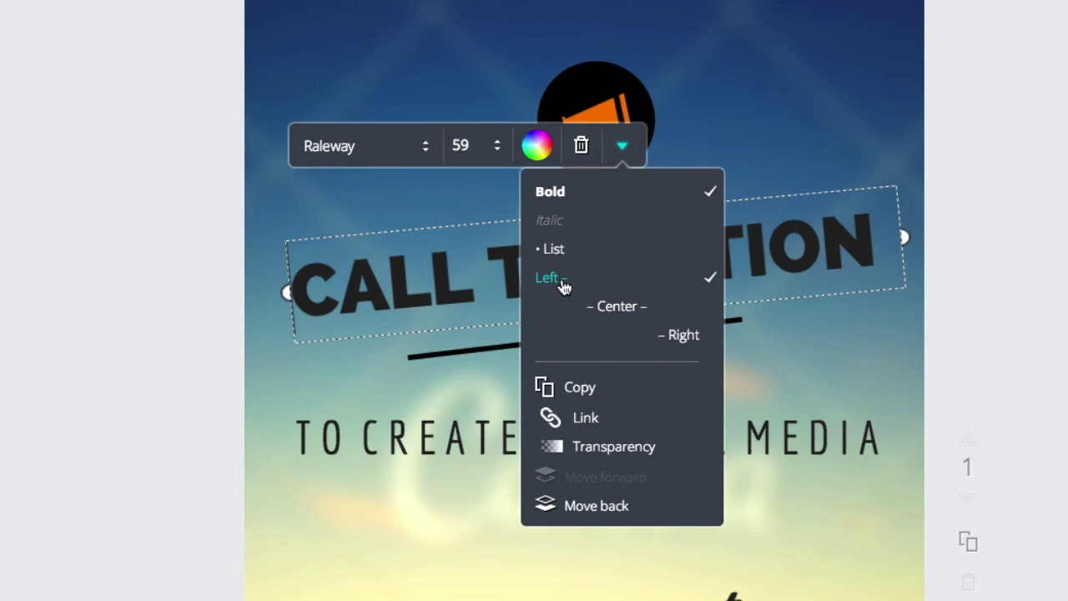
left_click(553, 249)
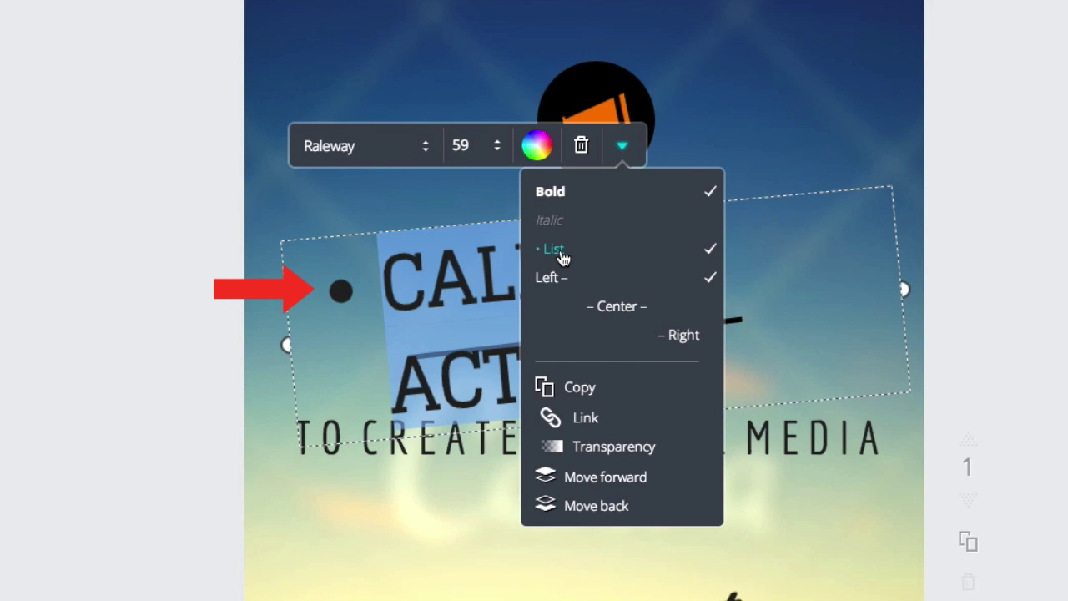
left_click(554, 250)
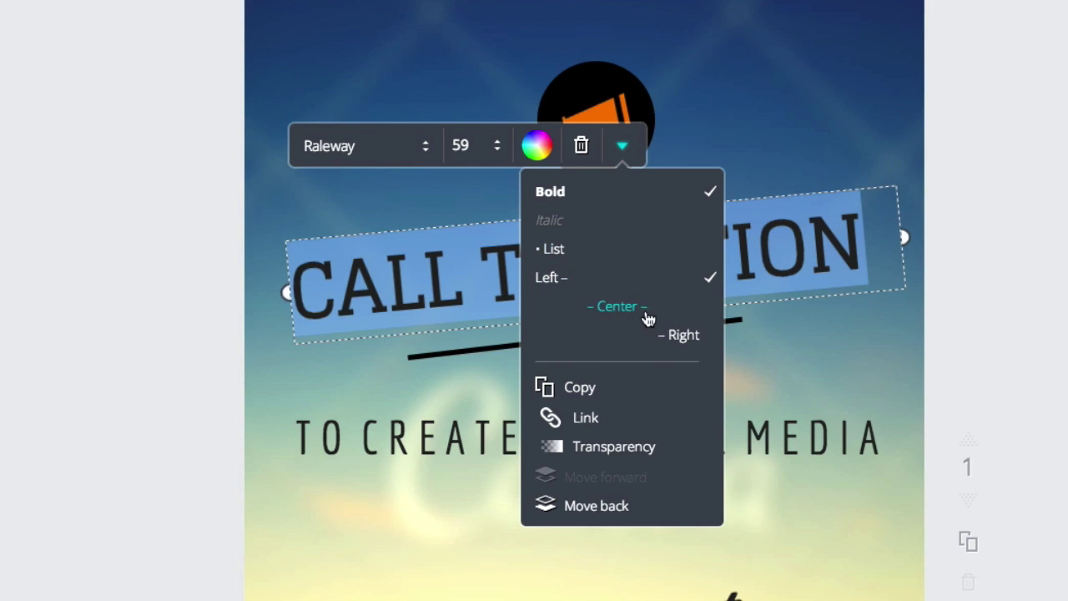
Copy the tilted "CALL TO ACTION" text and place the duplicate below the "TO CREATE A SOCIAL MEDIA" line
left_click(576, 389)
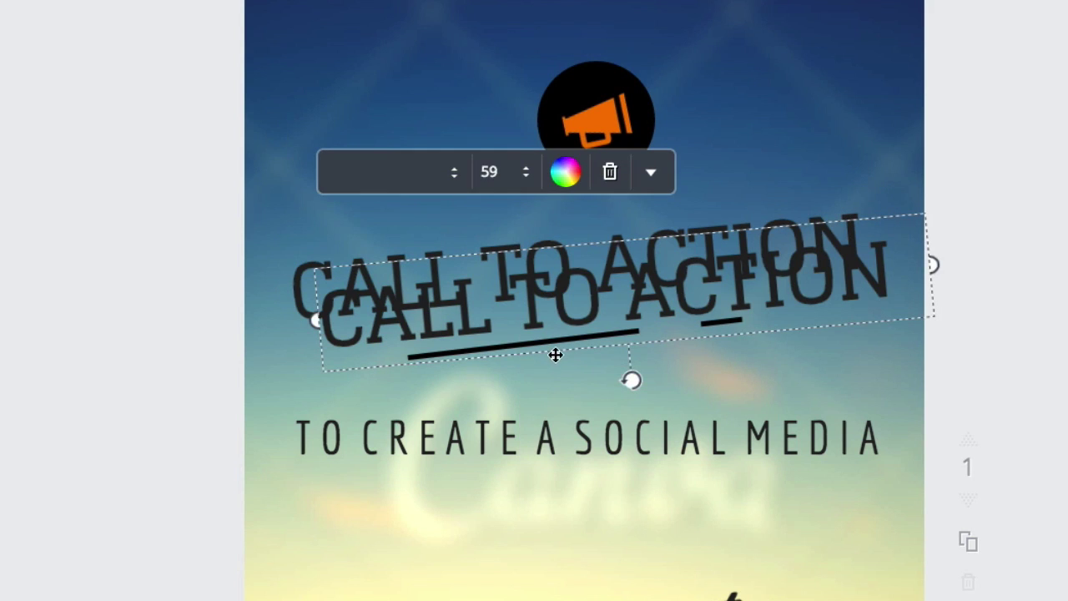
left_click_drag(557, 350, 530, 591)
Try editing the lower "CALL TO ACTION" copy by adding "ttt" in front of its first word
double_click(558, 547)
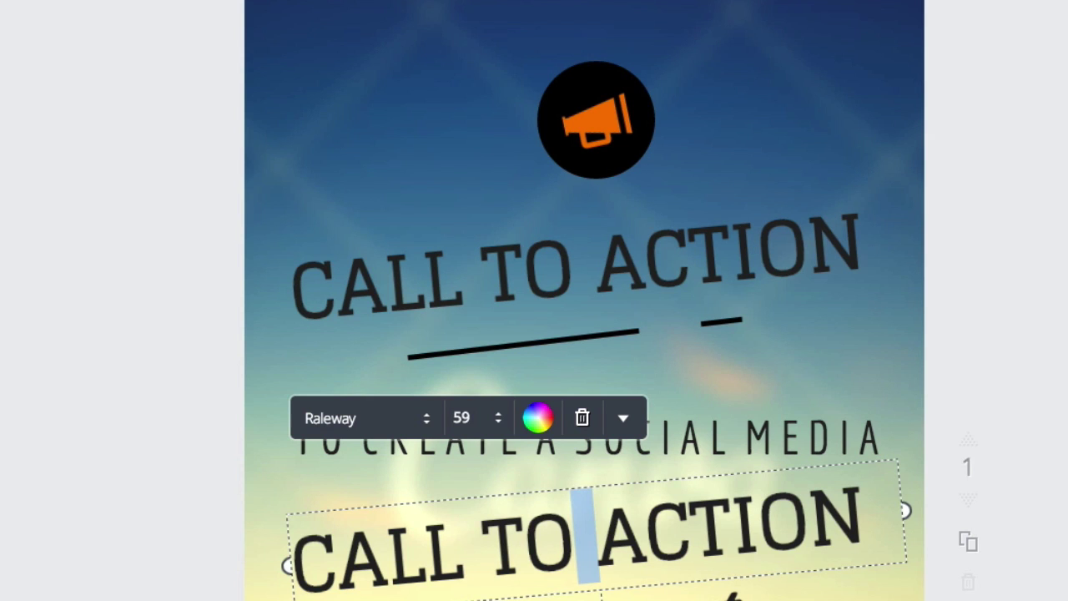
key("Escape")
double_click(454, 550)
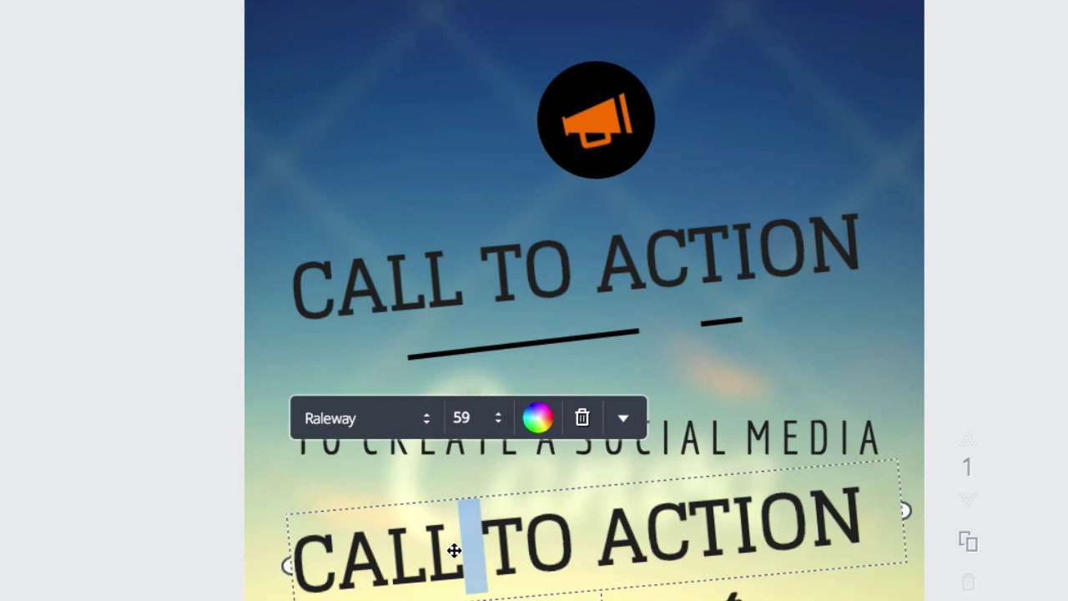
key("Escape")
left_click(410, 553)
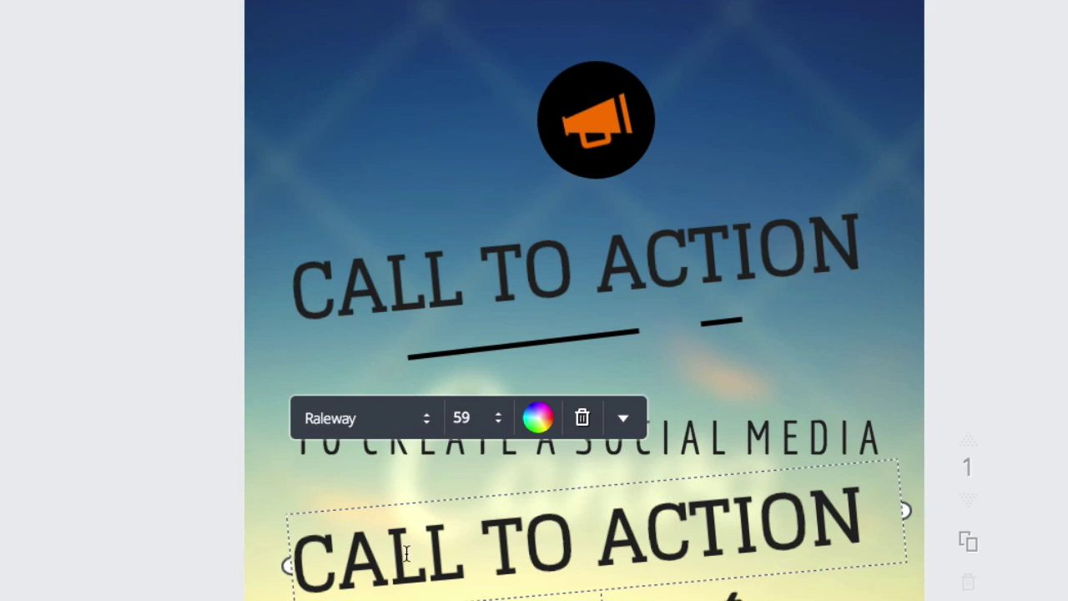
left_click(342, 562)
type("ttt")
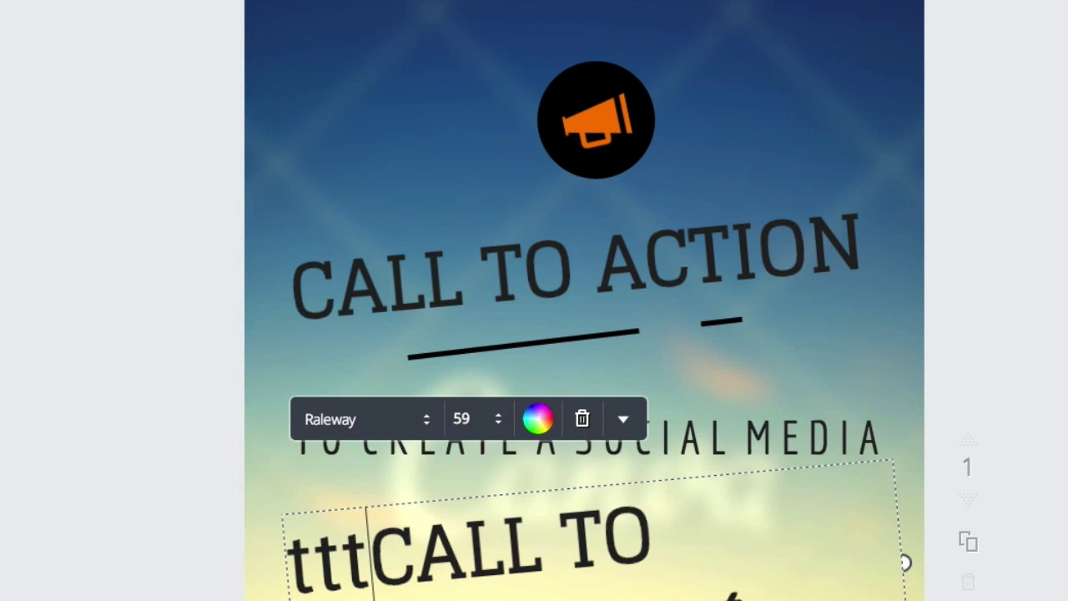
Replace all the text in the lower copy with "start type"
left_click(483, 587)
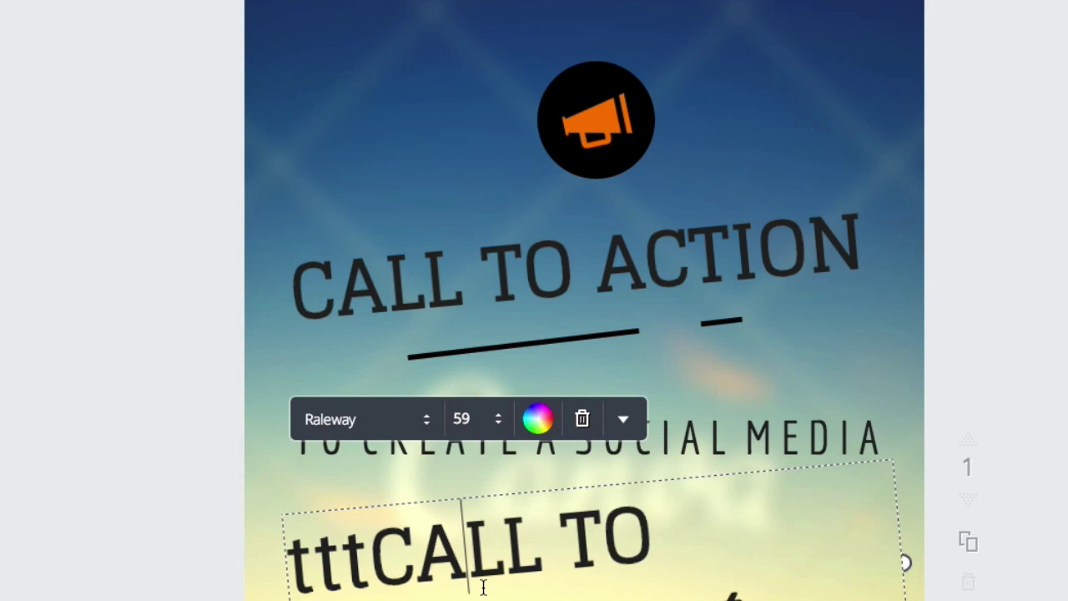
key("ctrl+a")
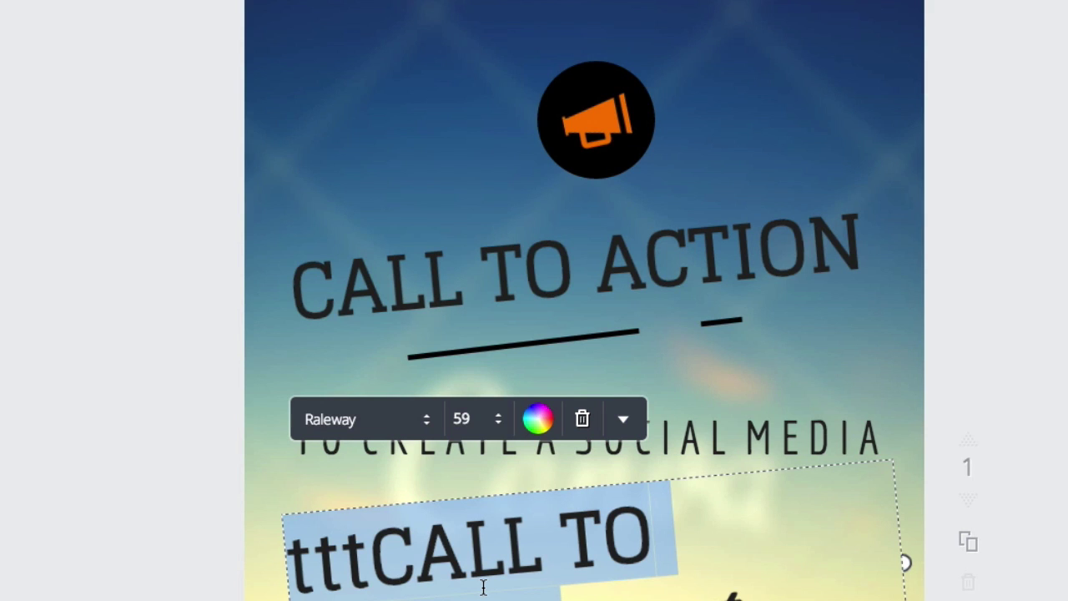
key("BackSpace")
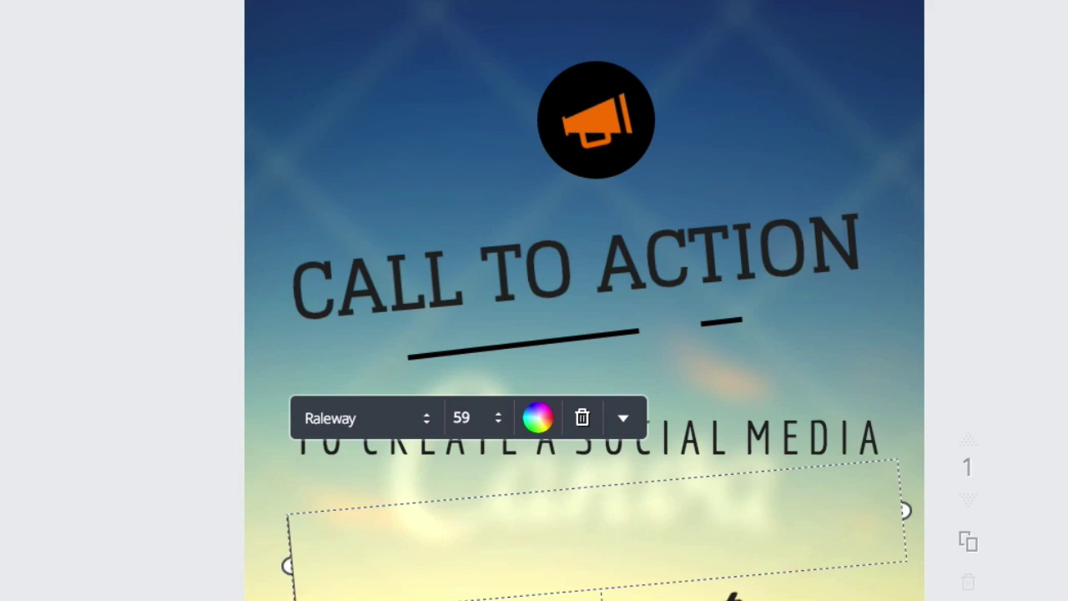
type("start t")
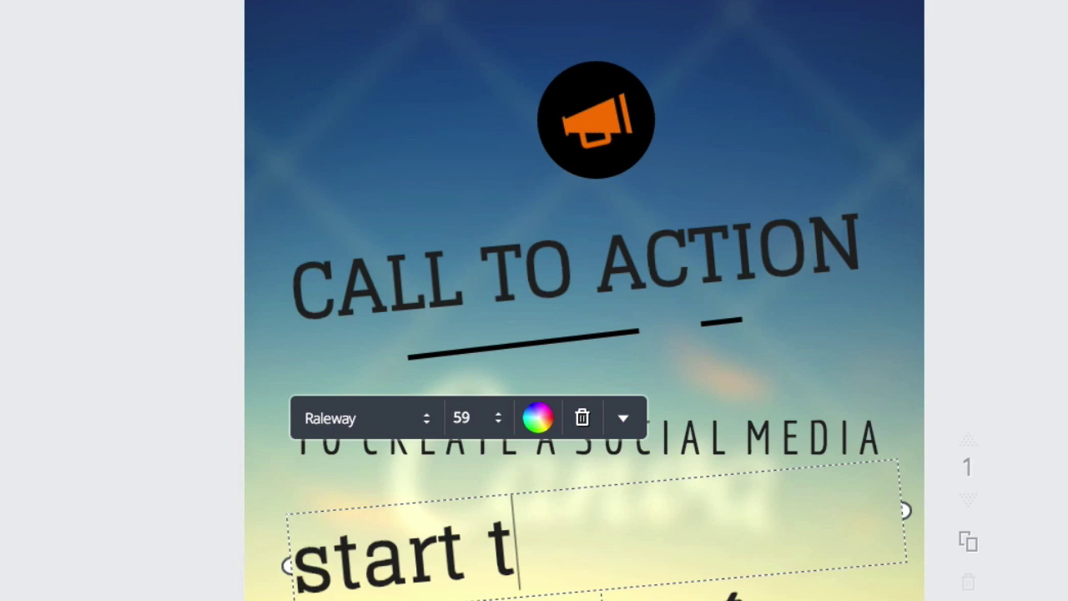
type("zpe")
key("BackSpace")
key("BackSpace")
key("BackSpace")
type("ype")
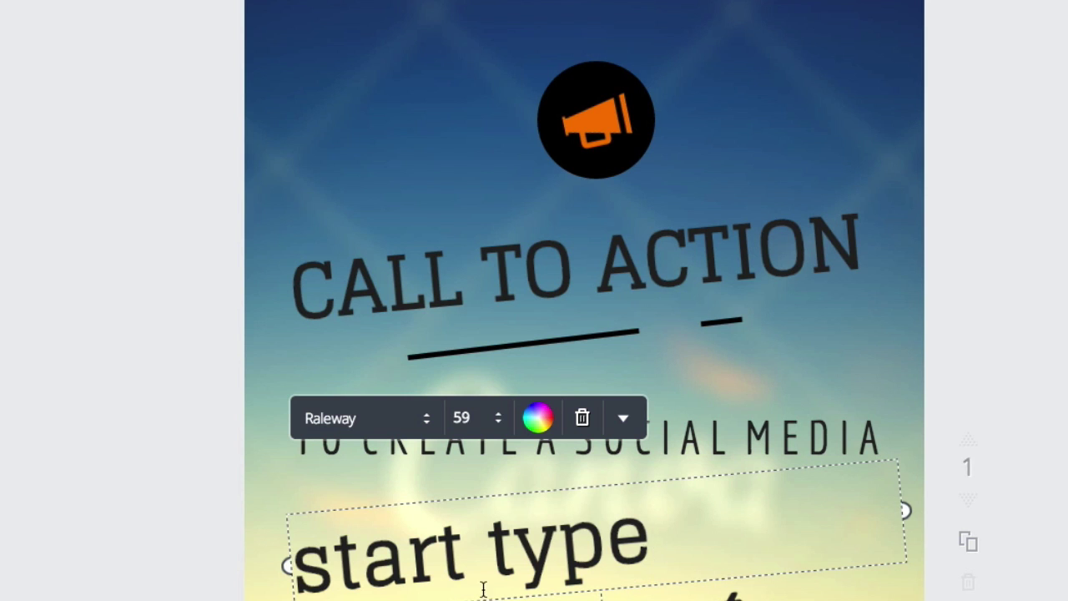
Change the font of the "start type" text to Creepster
left_click(351, 419)
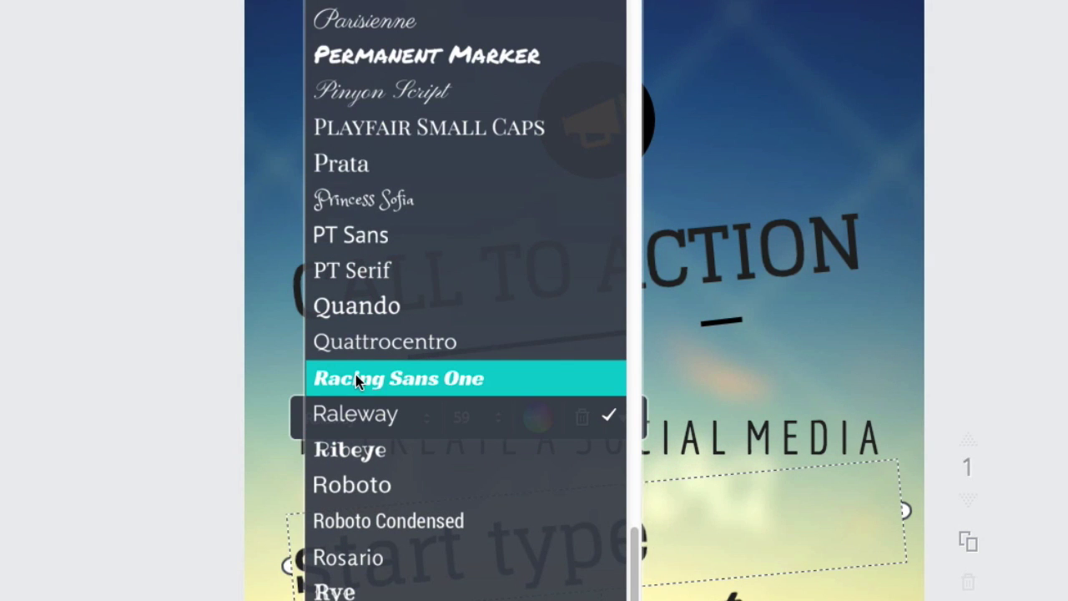
scroll(358, 379, "up", 10)
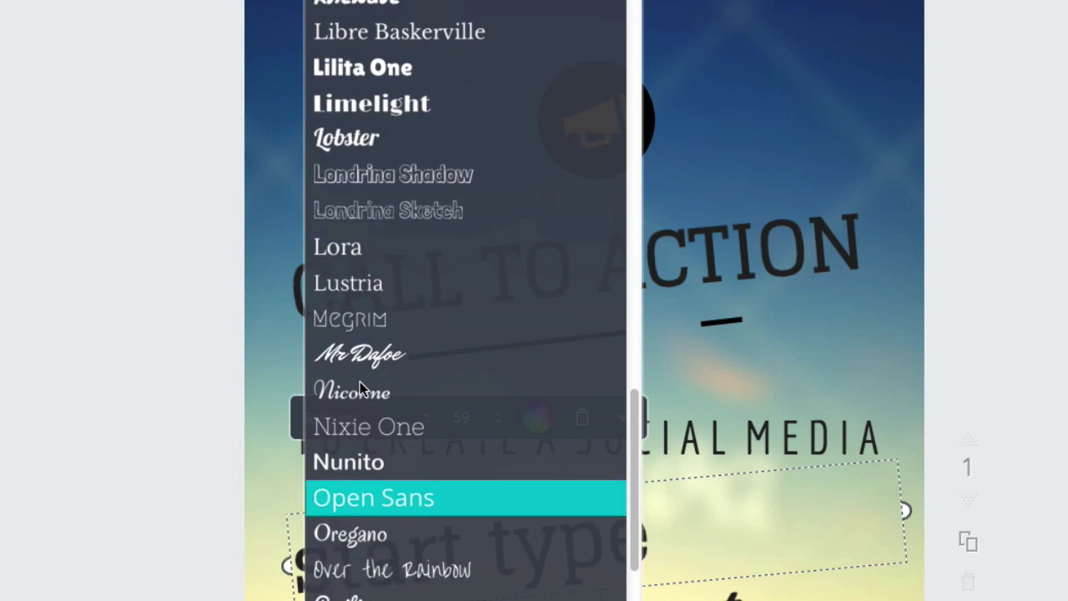
scroll(359, 381, "up", 2)
key("Escape")
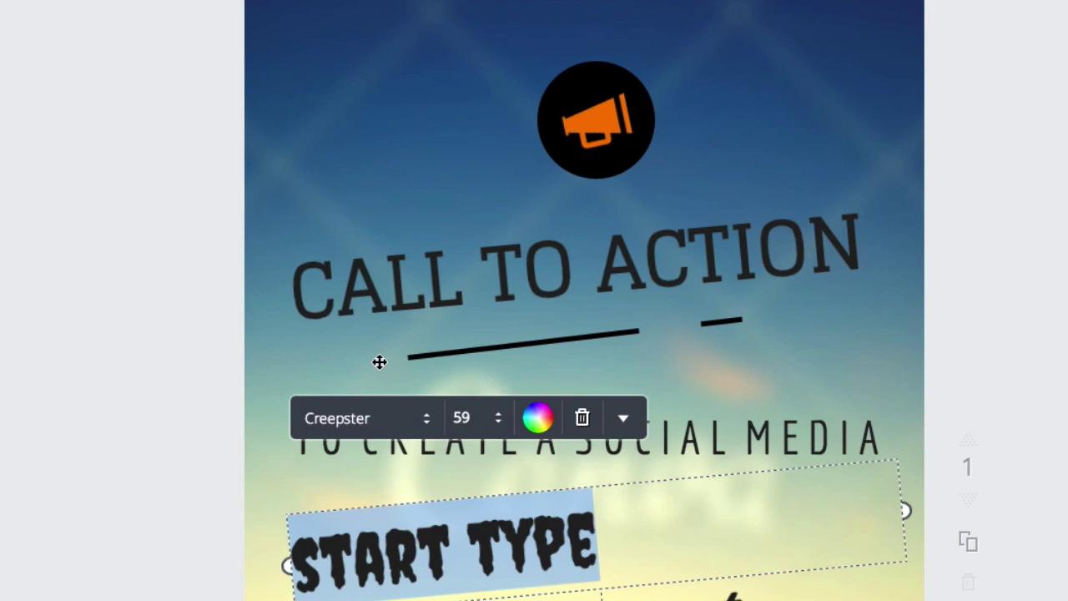